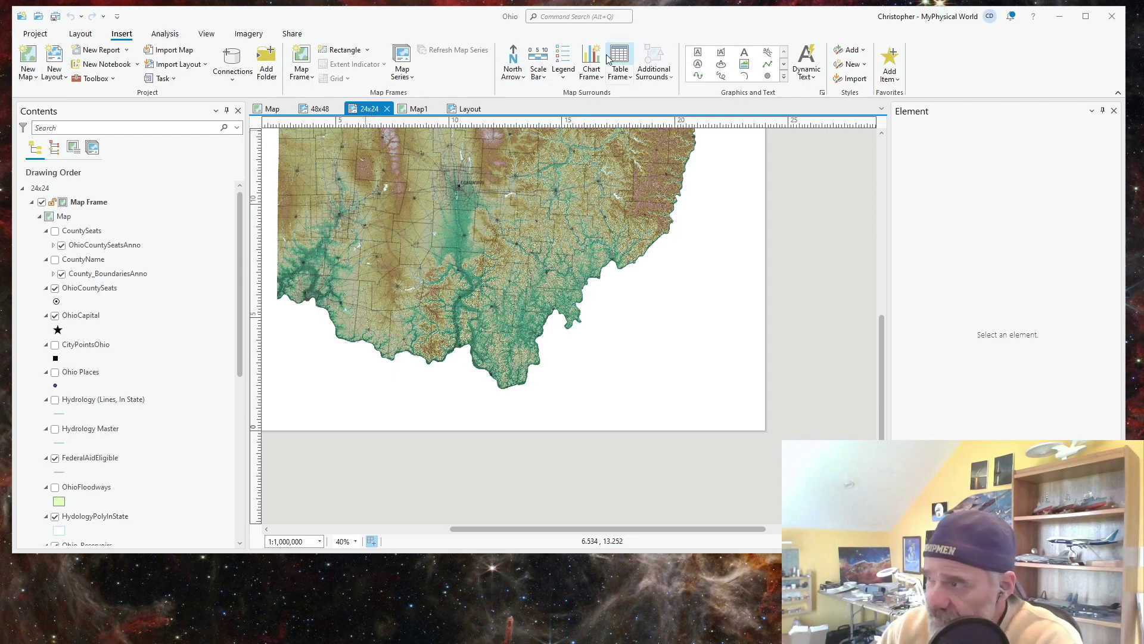
Step: Insert a legend and reshape it into a wide, low strip along the page bottom
click(565, 58)
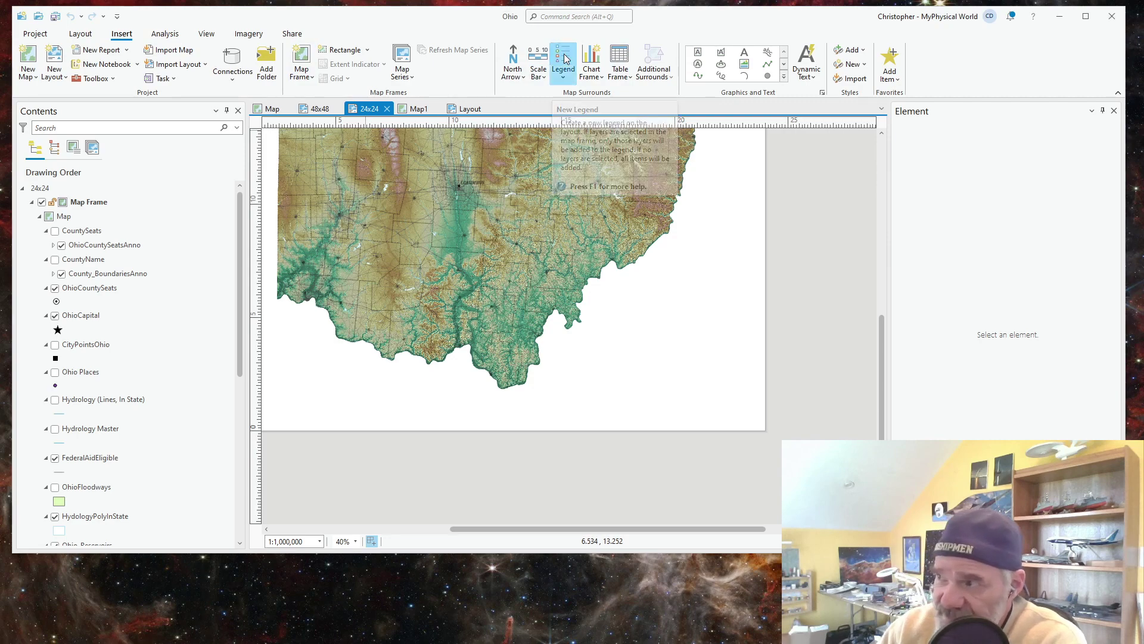
drag(616, 380, 713, 232)
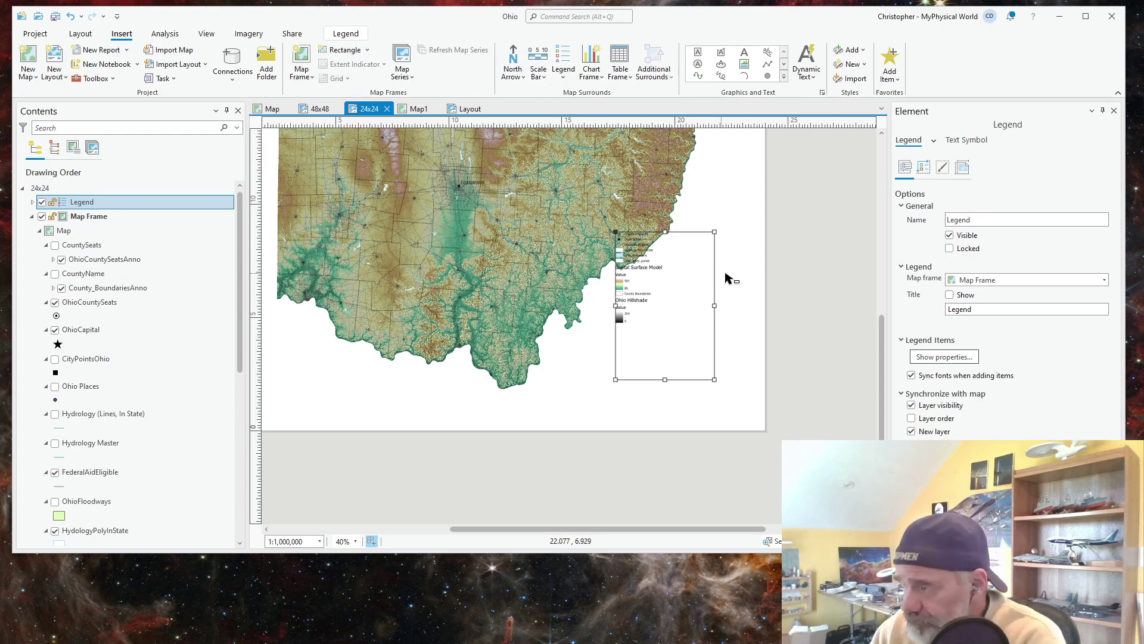
drag(661, 331, 669, 372)
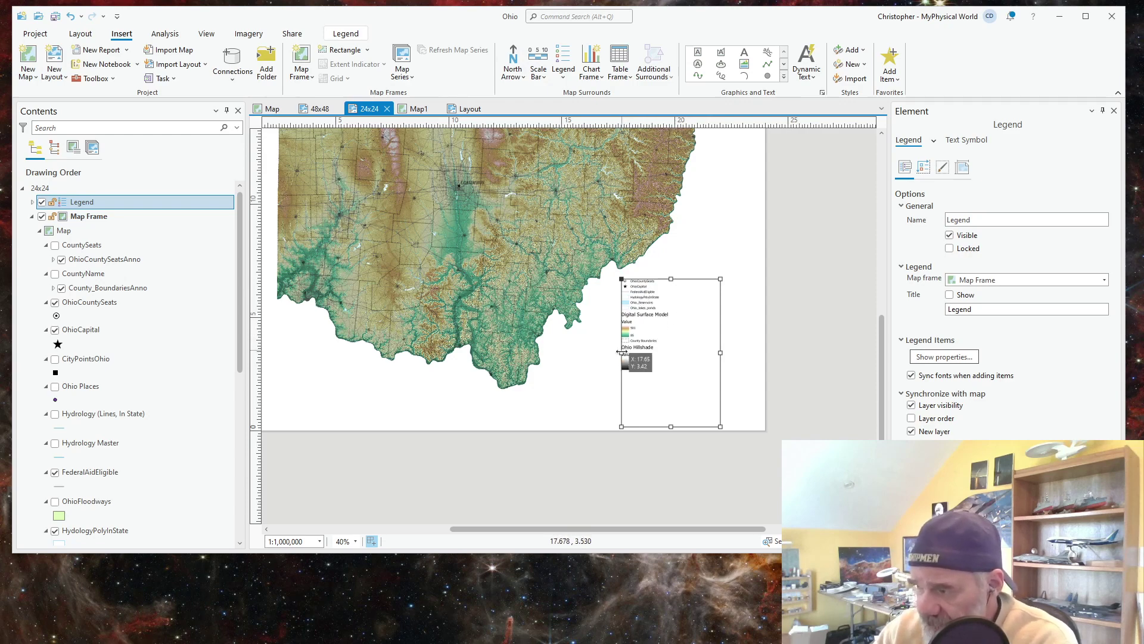
drag(621, 353, 292, 356)
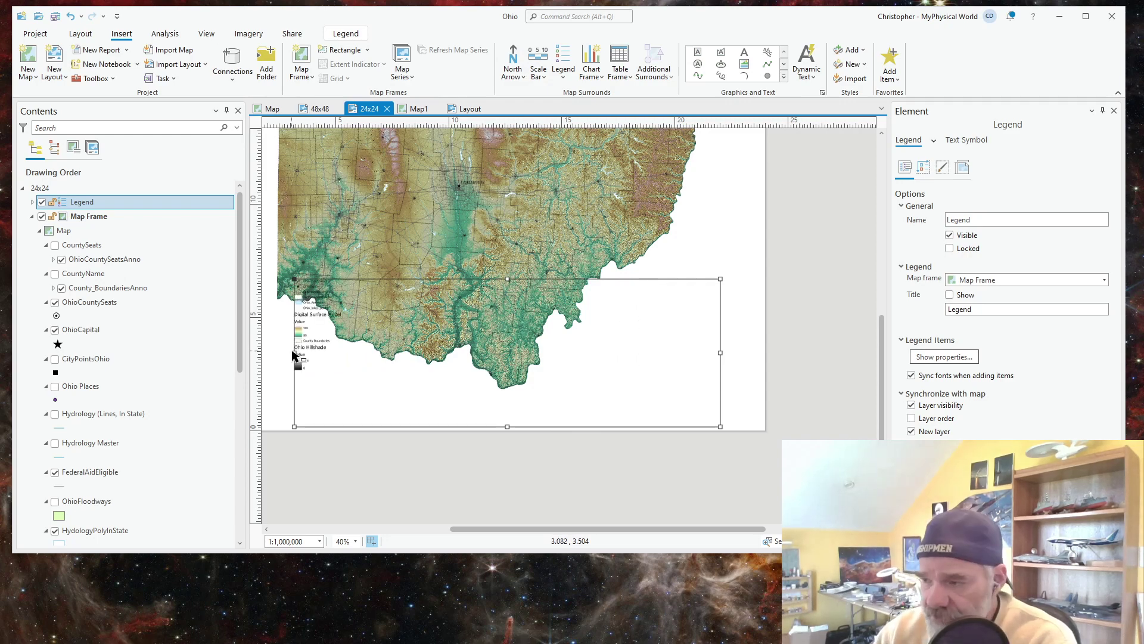
drag(507, 427, 478, 394)
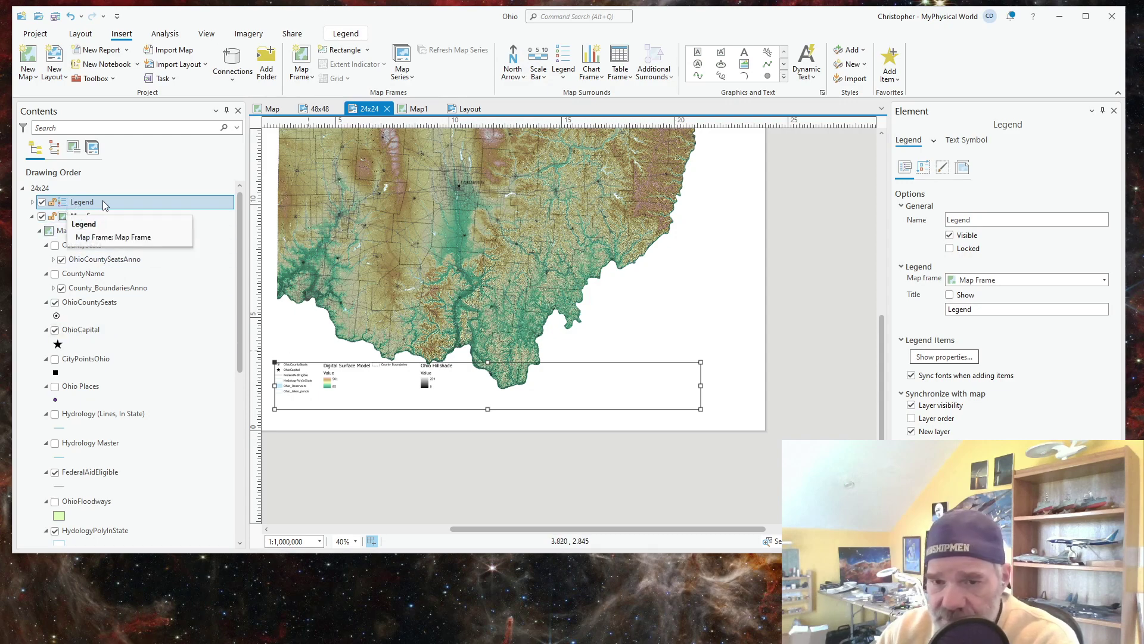
Step: Expand the Legend entry in Contents to list its items, OhioCountySeats through Ohio Hillshade
click(33, 202)
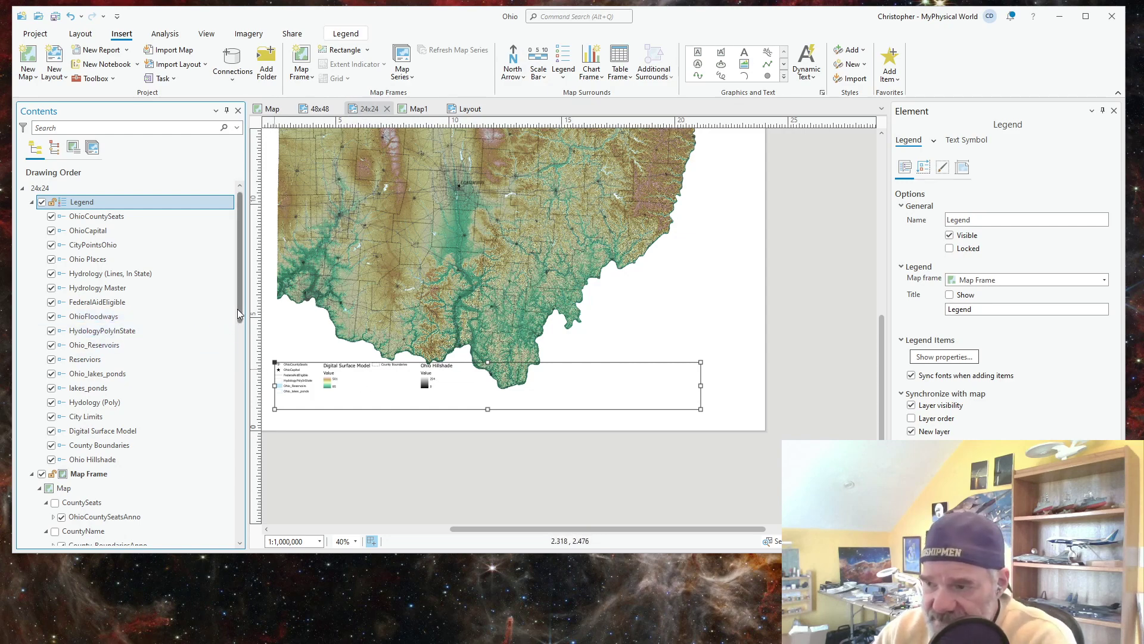
drag(237, 309, 241, 446)
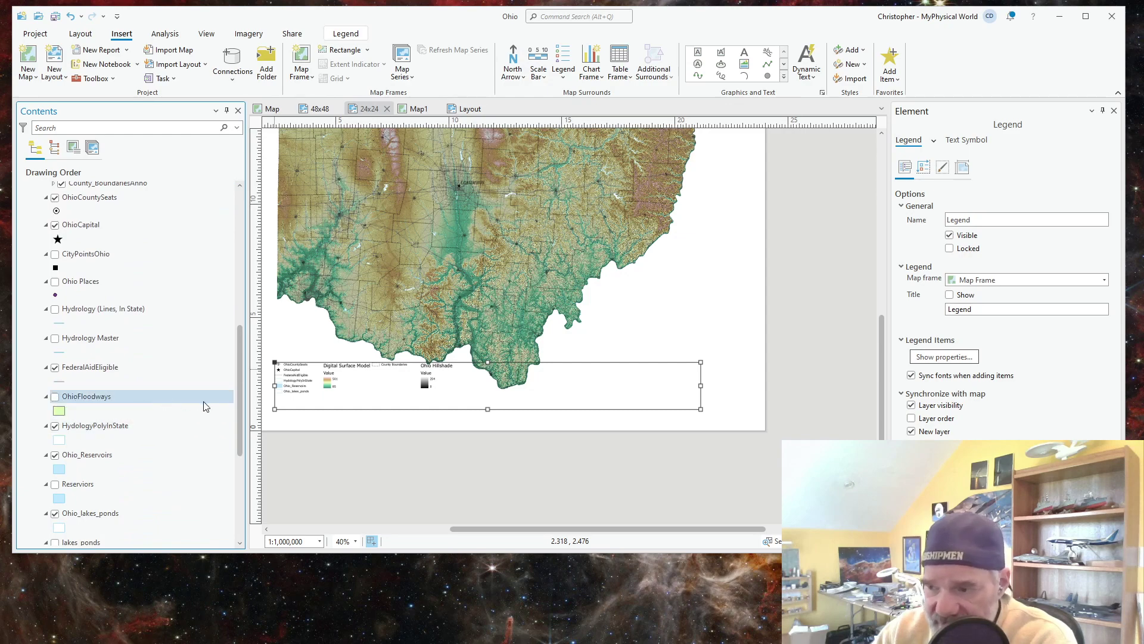
scroll(241, 422, up, 10)
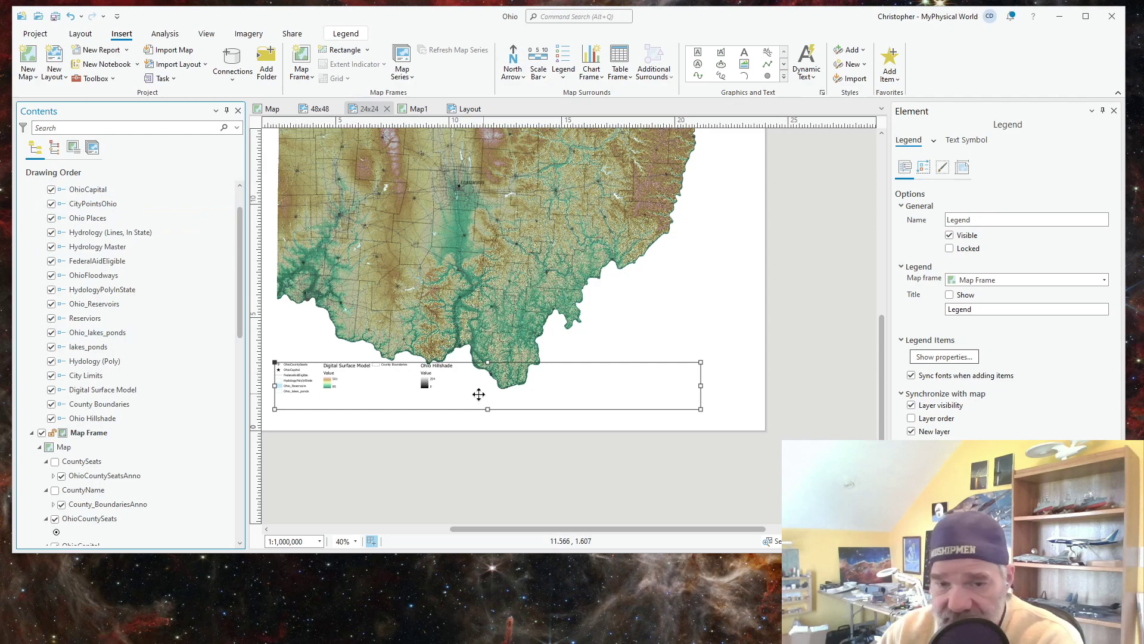
Step: Uncheck CityPointsOhio, Ohio Places, hydrology, FederalAidEligible, floodways, Reservoirs, lakes_ponds, City Limits and Ohio Hillshade legend items
click(52, 204)
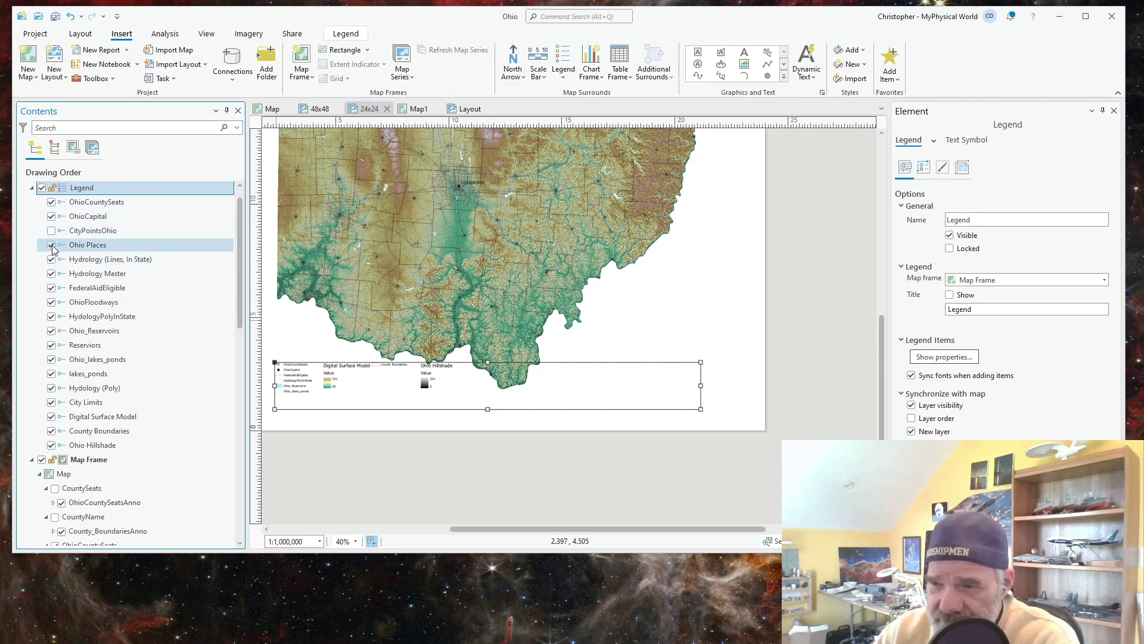
click(51, 245)
click(52, 260)
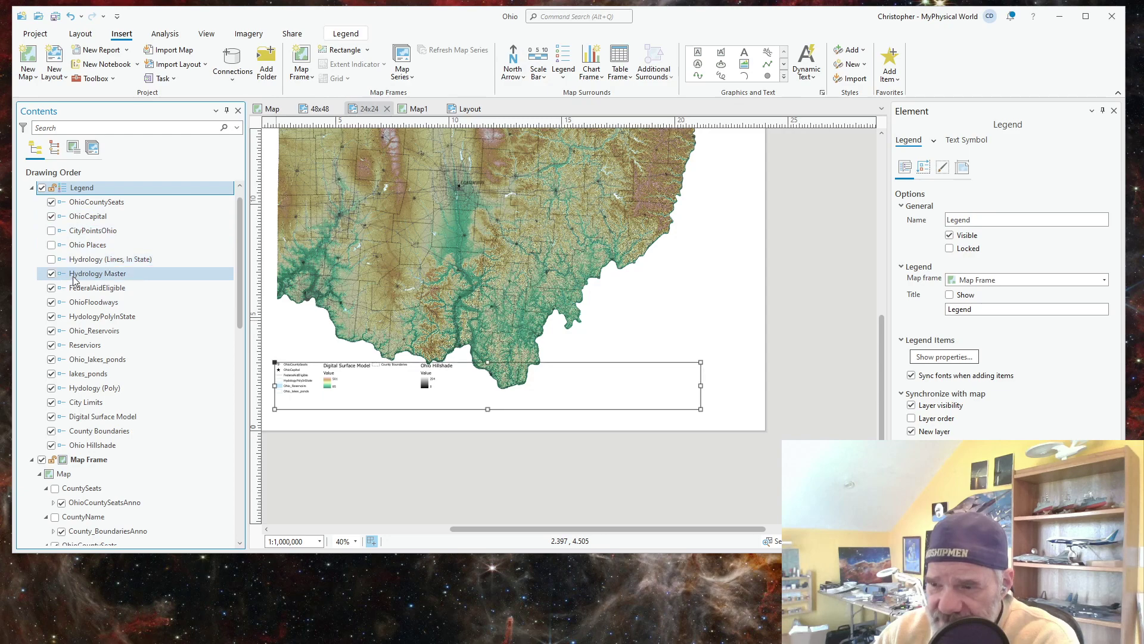
click(52, 274)
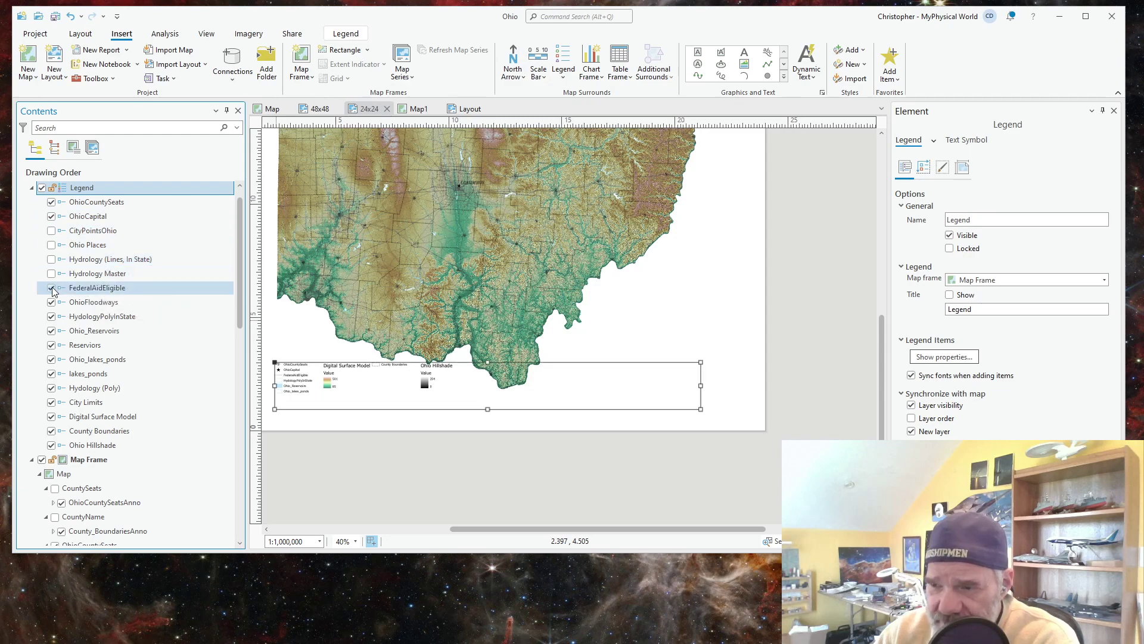
click(52, 288)
click(52, 303)
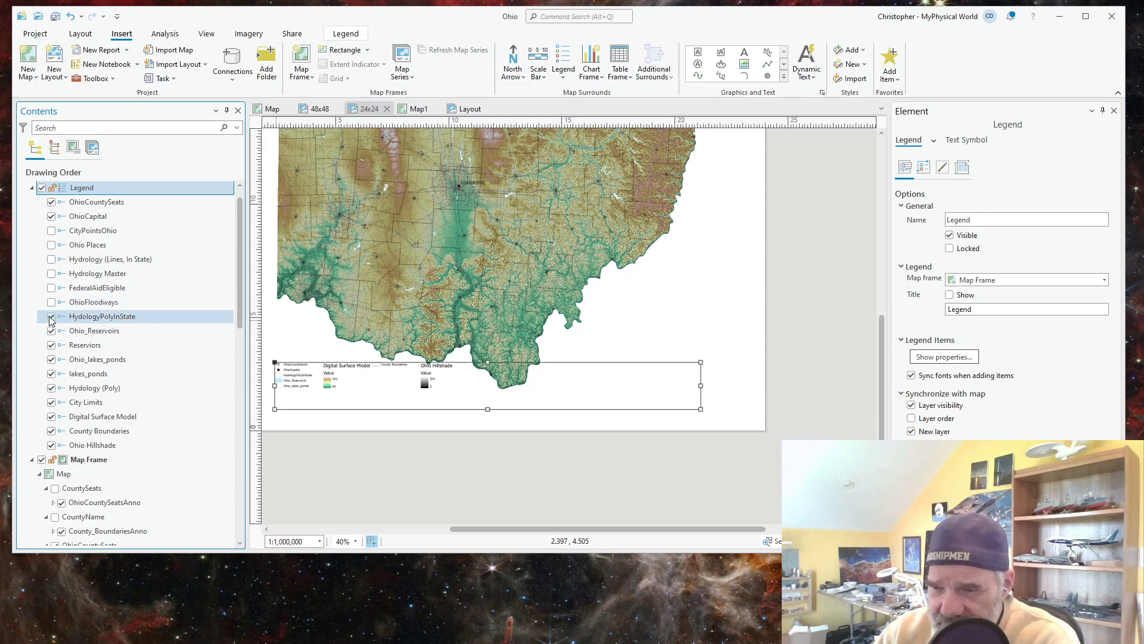
click(51, 317)
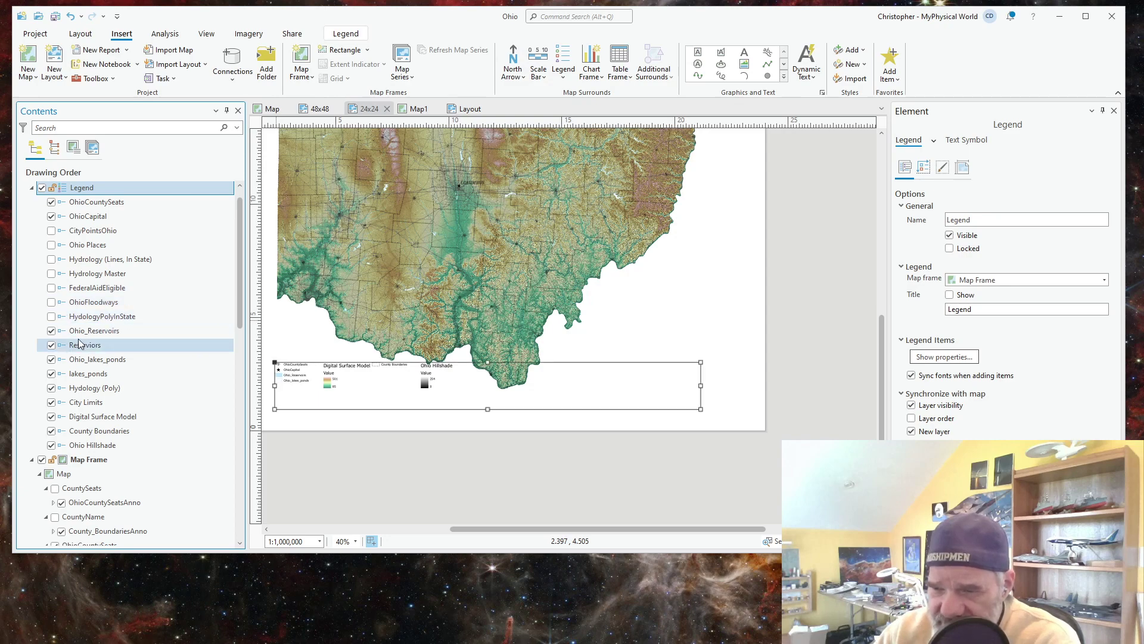
click(52, 346)
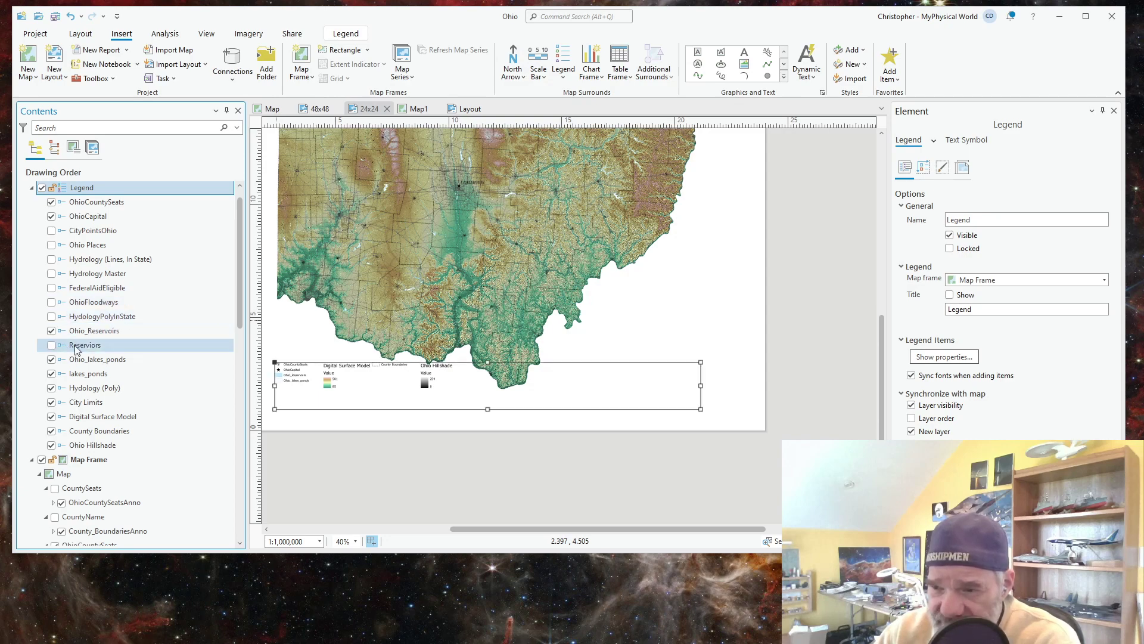
click(52, 375)
click(51, 388)
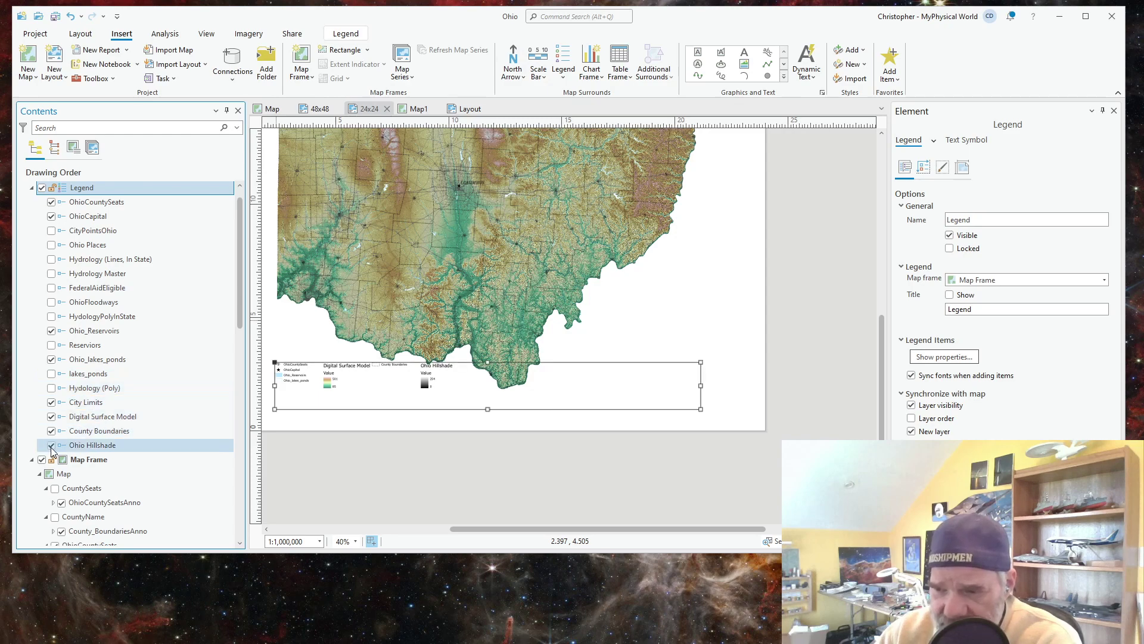
click(51, 402)
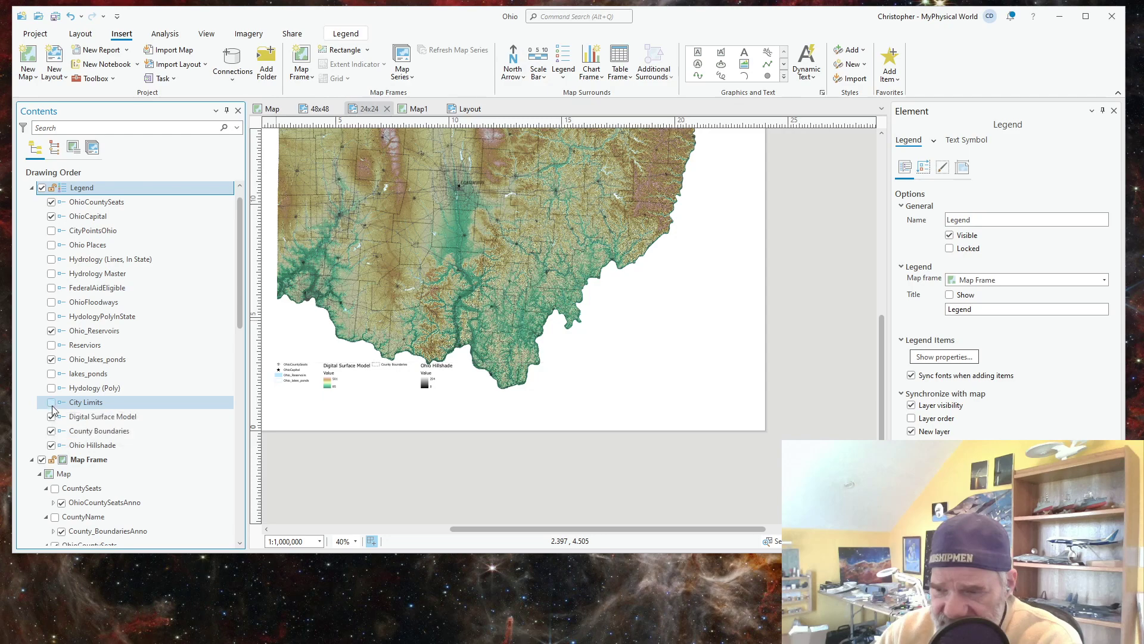
click(51, 445)
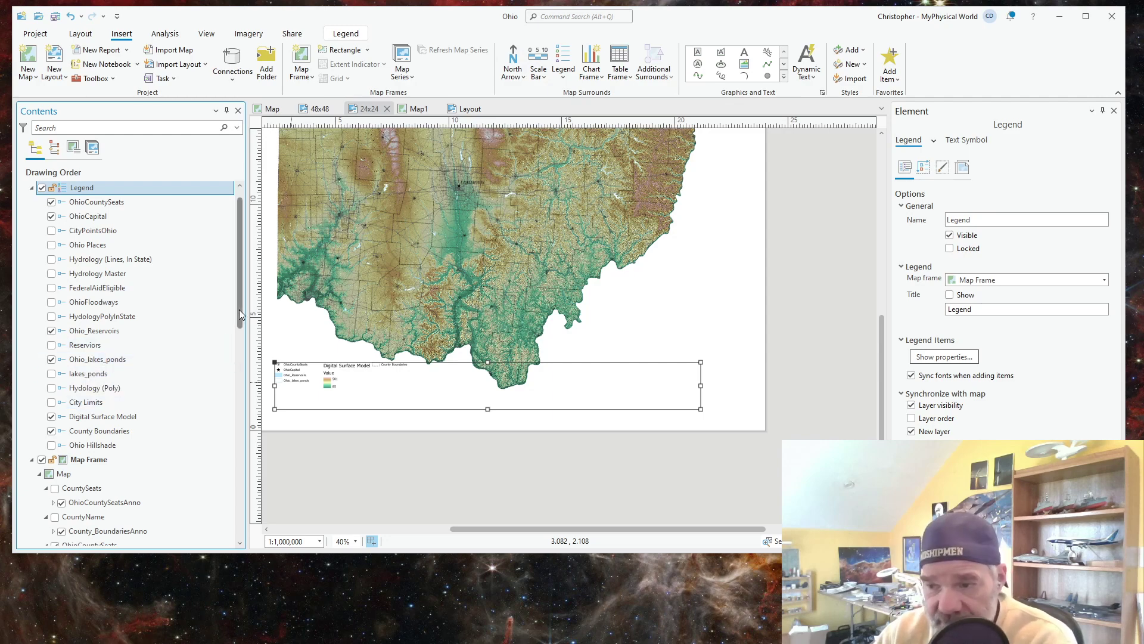
drag(241, 315, 245, 488)
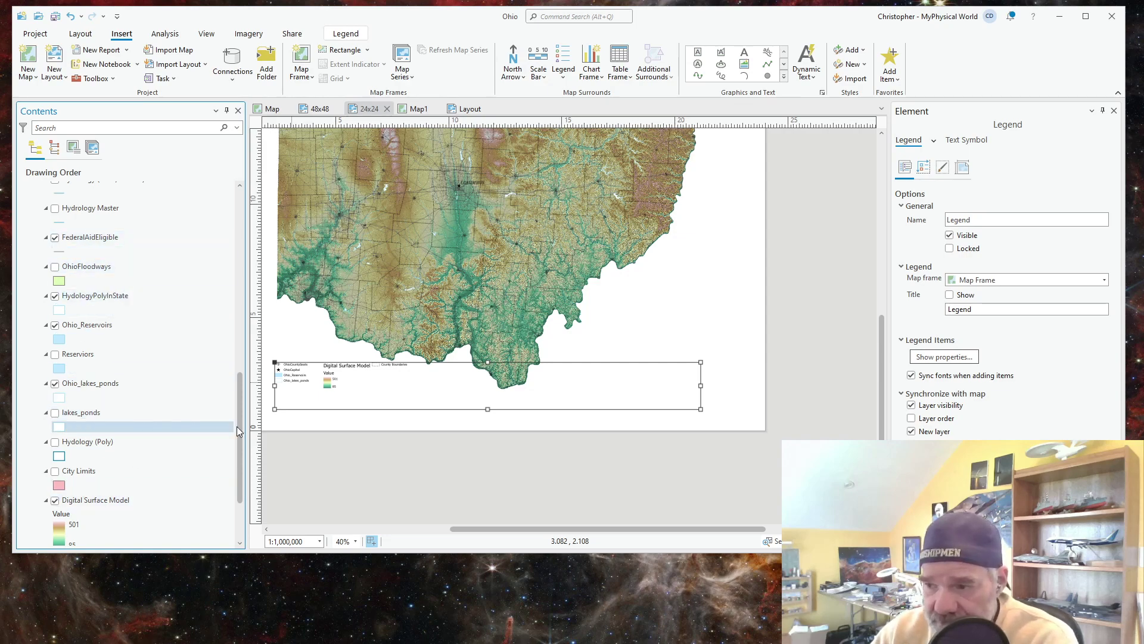
drag(241, 434, 242, 267)
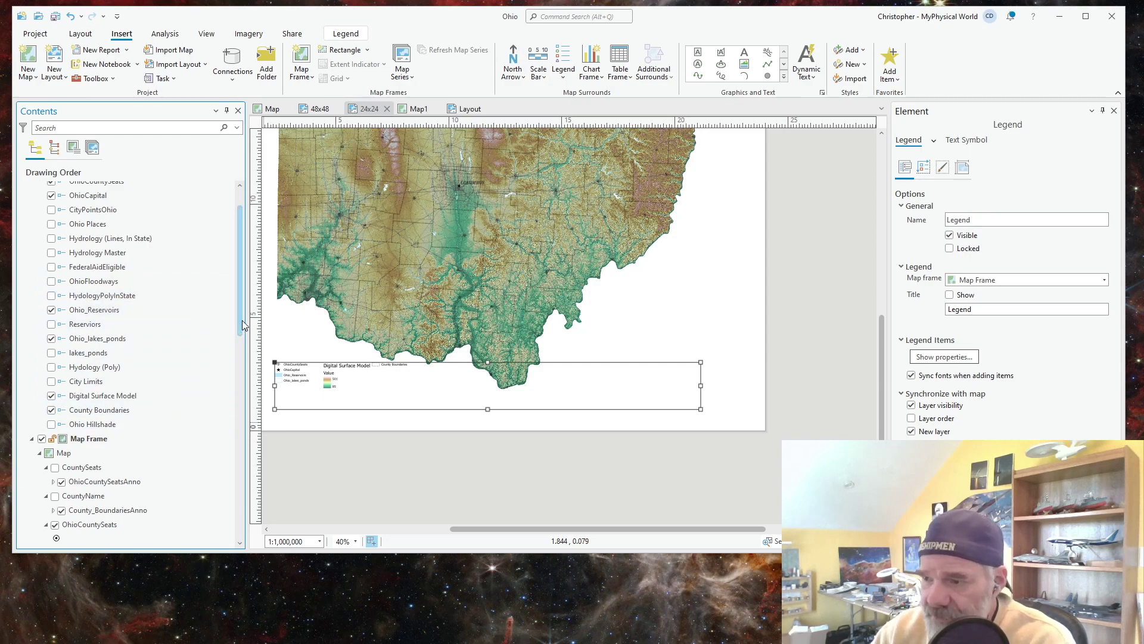
scroll(241, 271, up, 2)
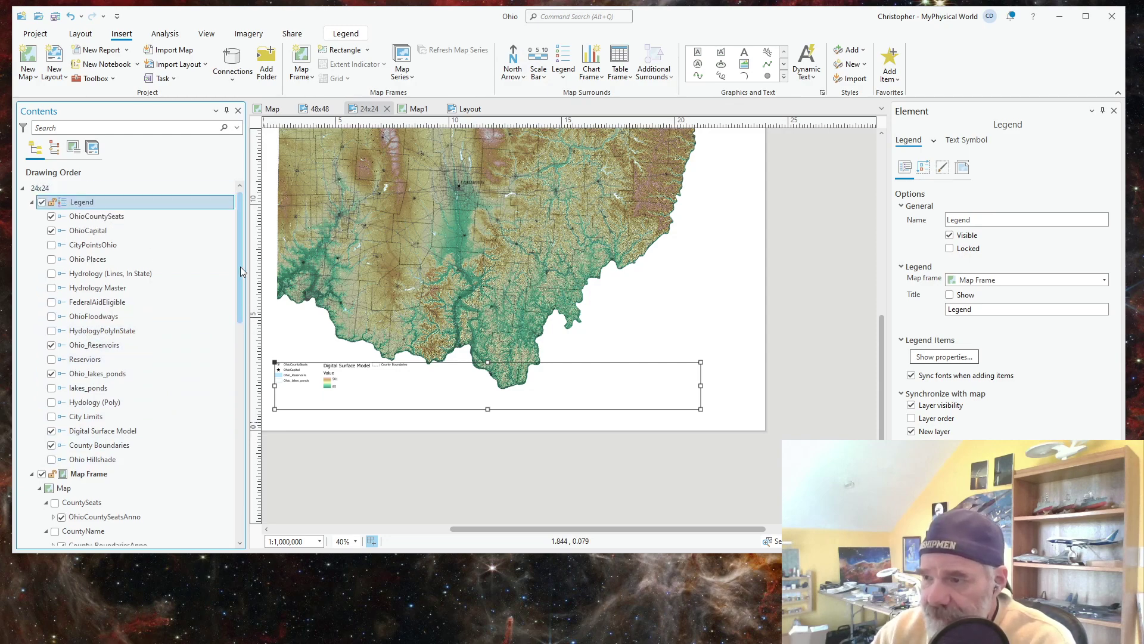
Step: Browse several legend items' properties, ending with the OhioCountySeats item selected for editing
click(85, 217)
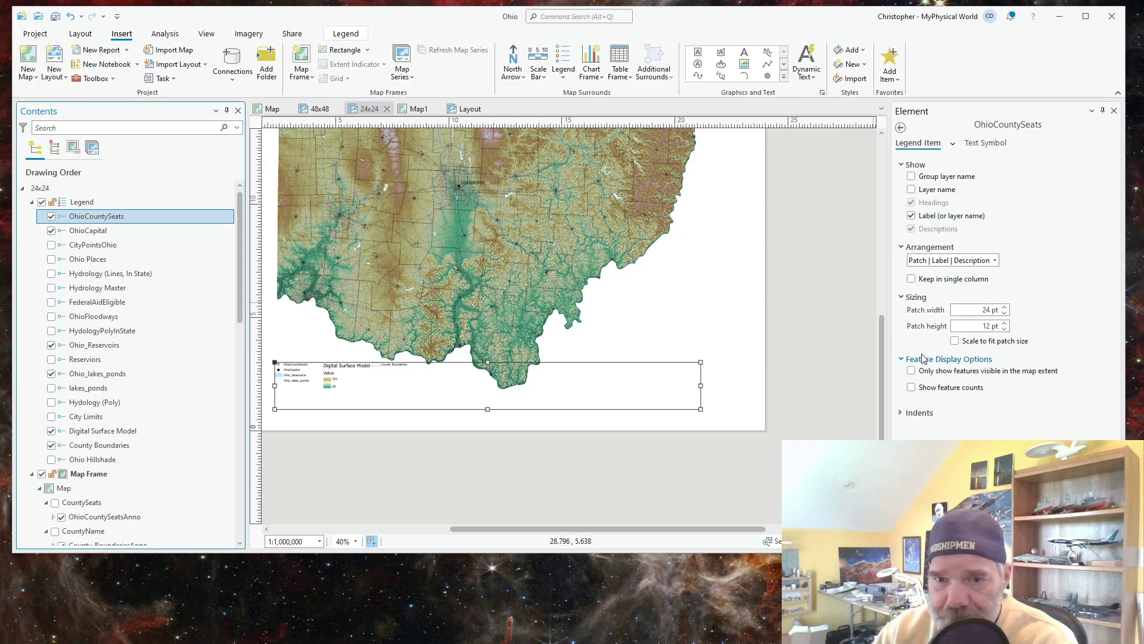
click(93, 236)
click(100, 246)
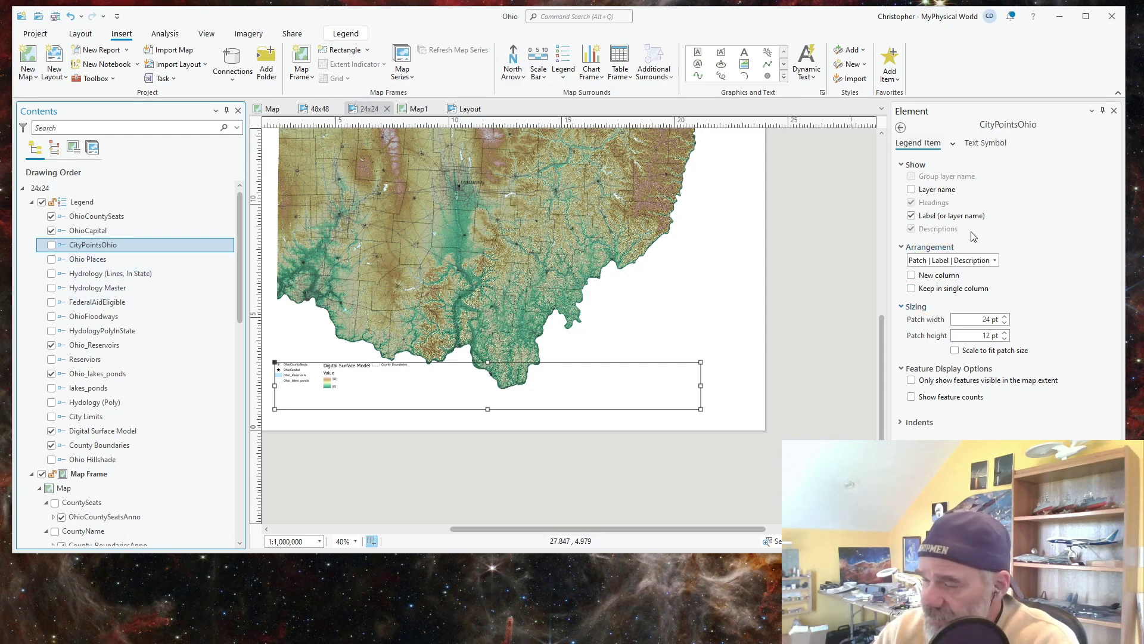
click(86, 260)
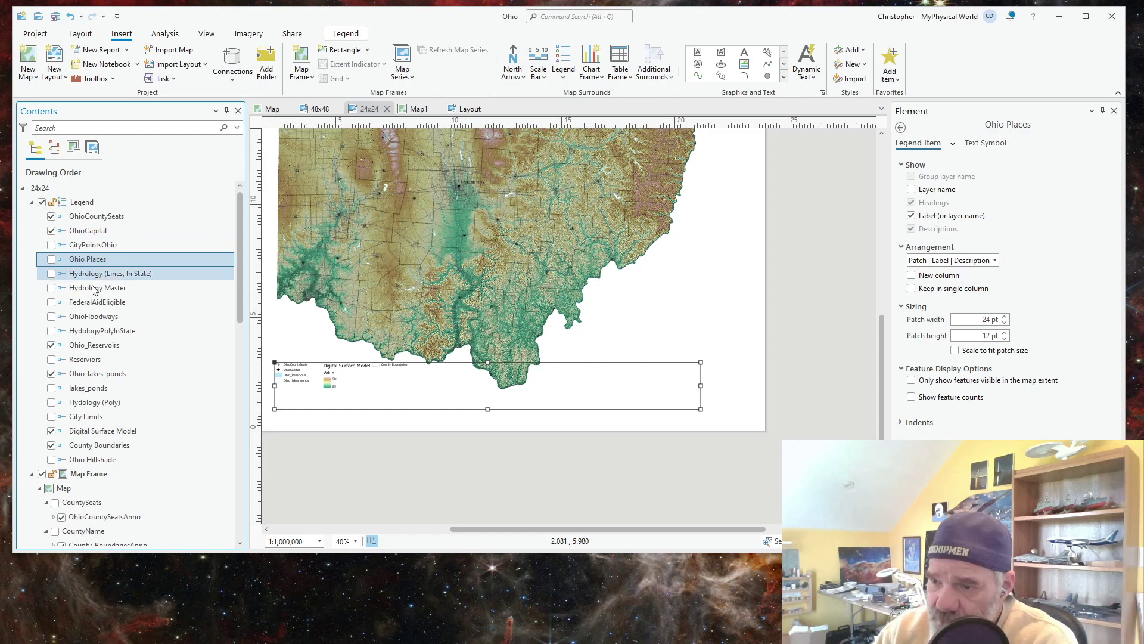
click(79, 346)
click(82, 375)
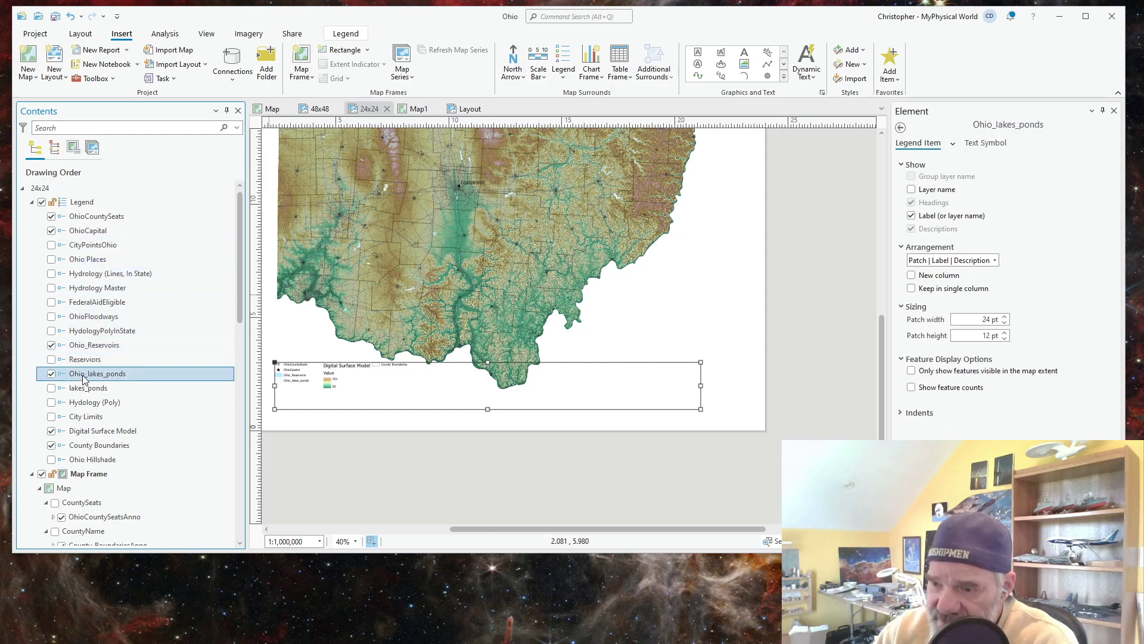
click(81, 302)
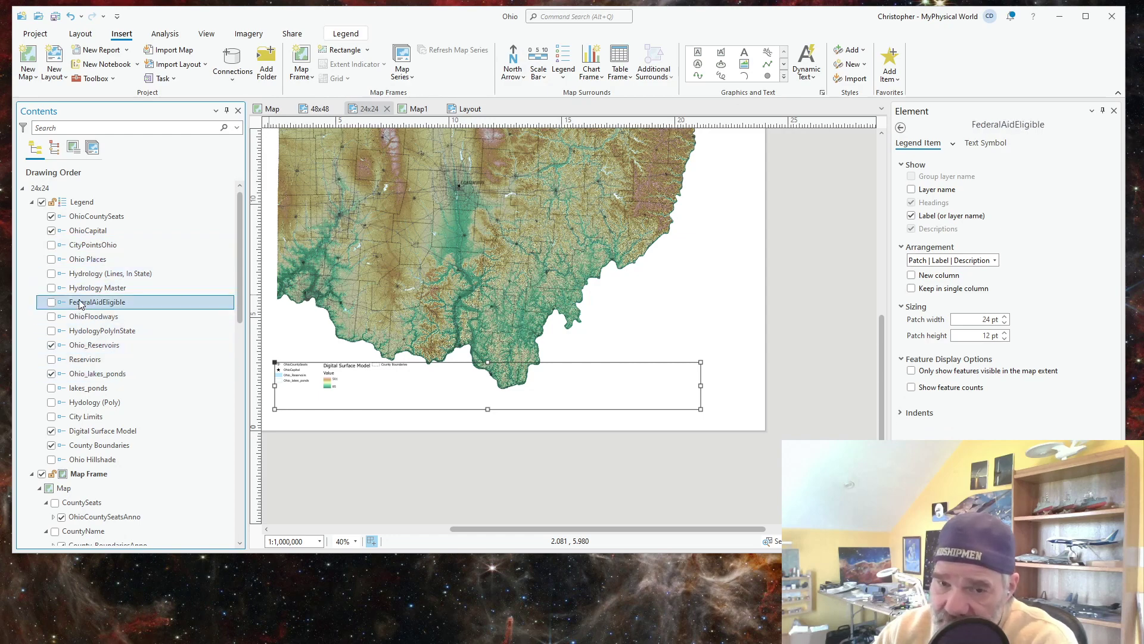
click(85, 348)
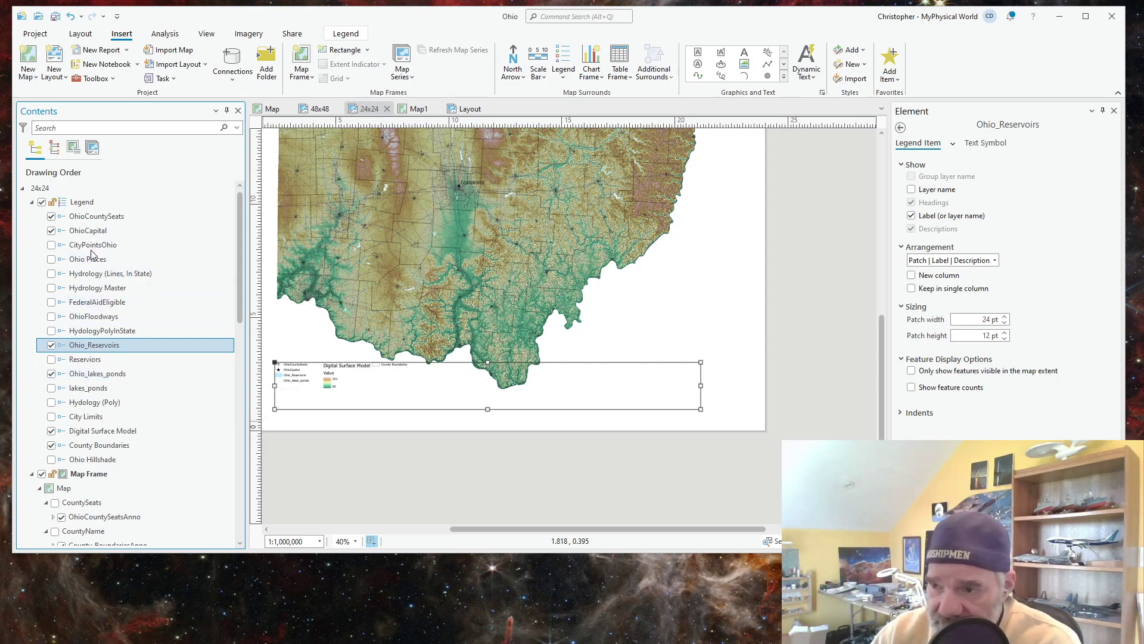
click(94, 220)
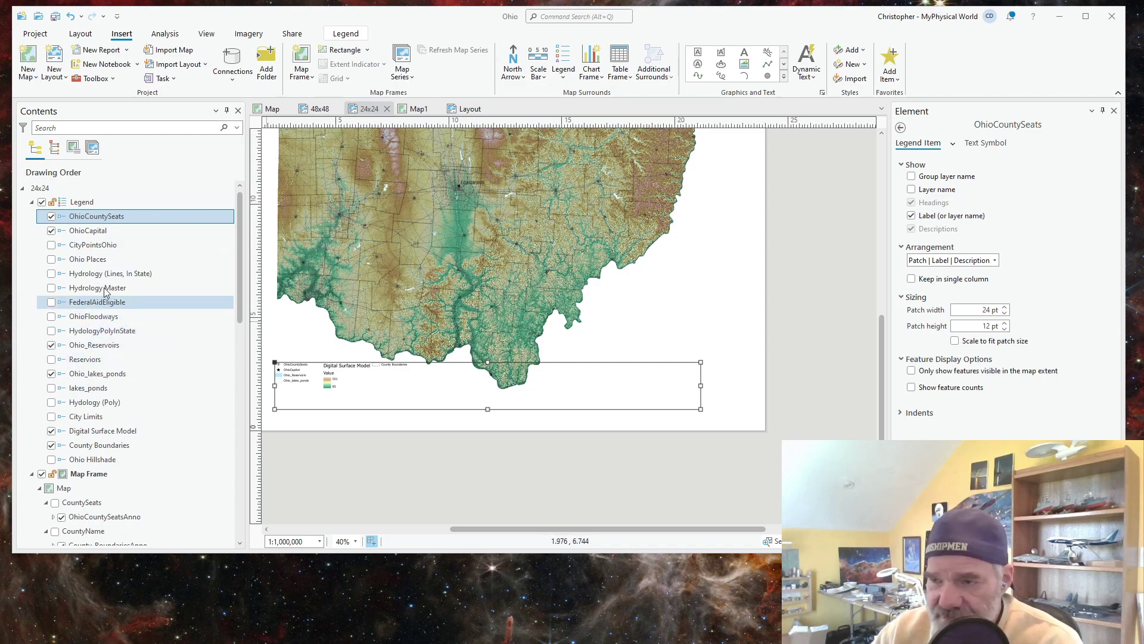
Step: Start a new legend column at the OhioCapital item
click(87, 233)
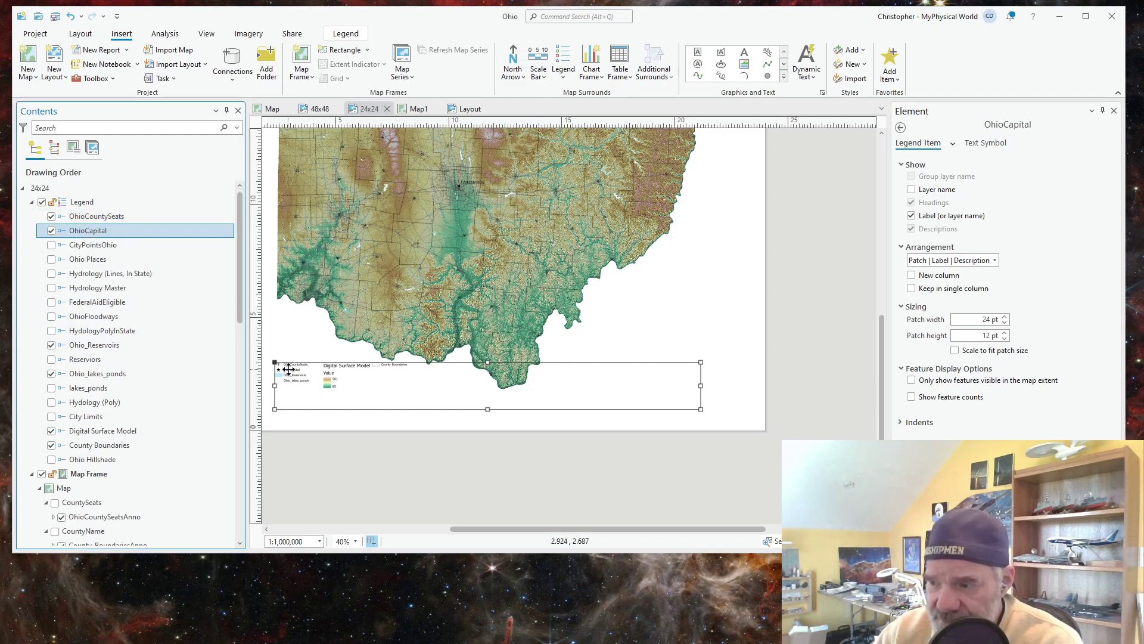
scroll(291, 382, up, 2)
drag(301, 409, 337, 418)
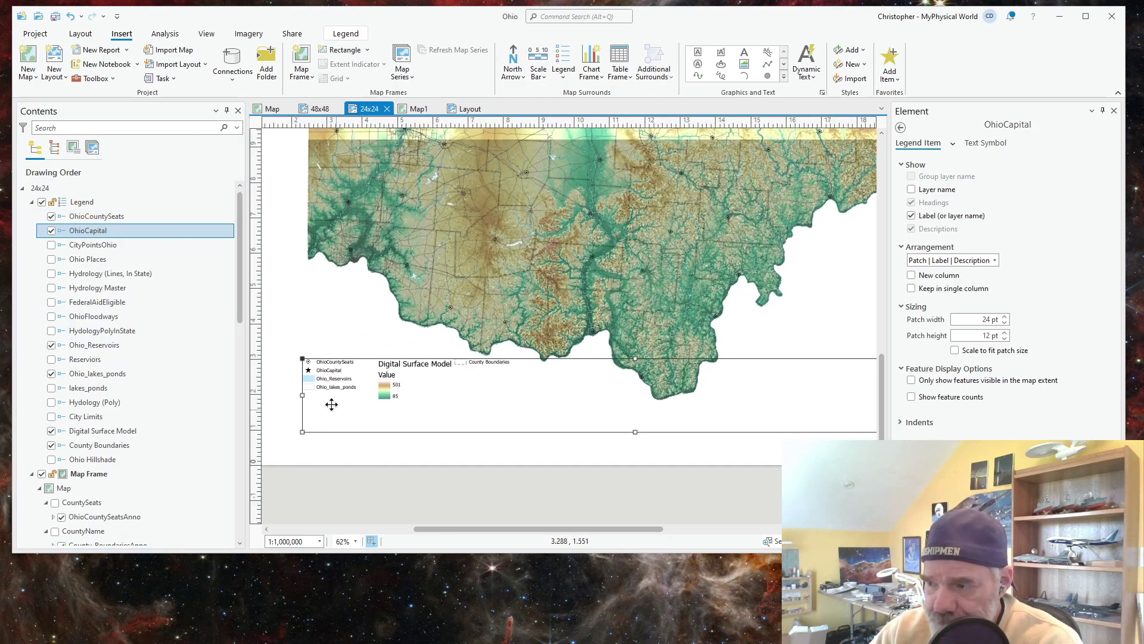
scroll(329, 401, up, 4)
scroll(319, 362, down, 2)
scroll(320, 362, down, 3)
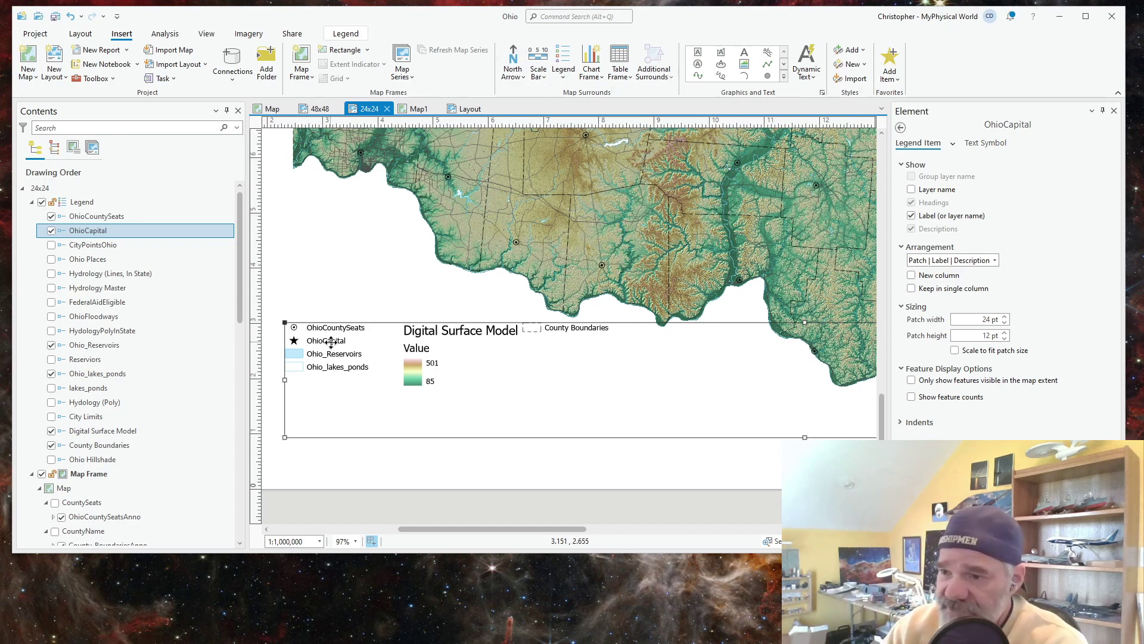
click(93, 233)
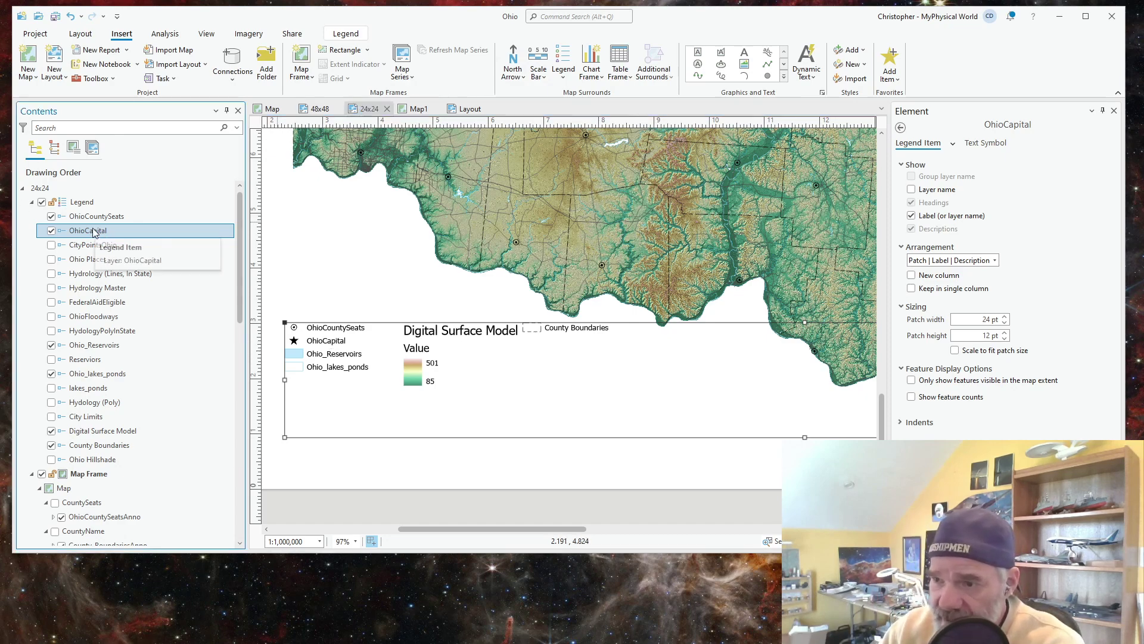
click(911, 275)
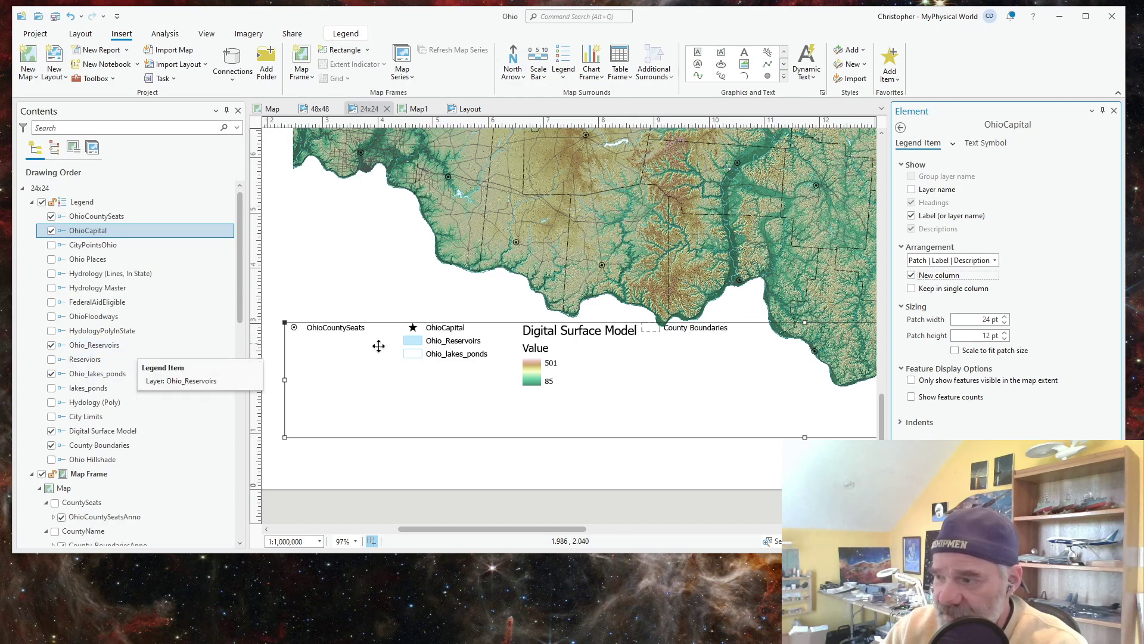
Step: Give Ohio_Reservoirs, Ohio_lakes_ponds, Digital Surface Model and County Boundaries each a new column
click(137, 349)
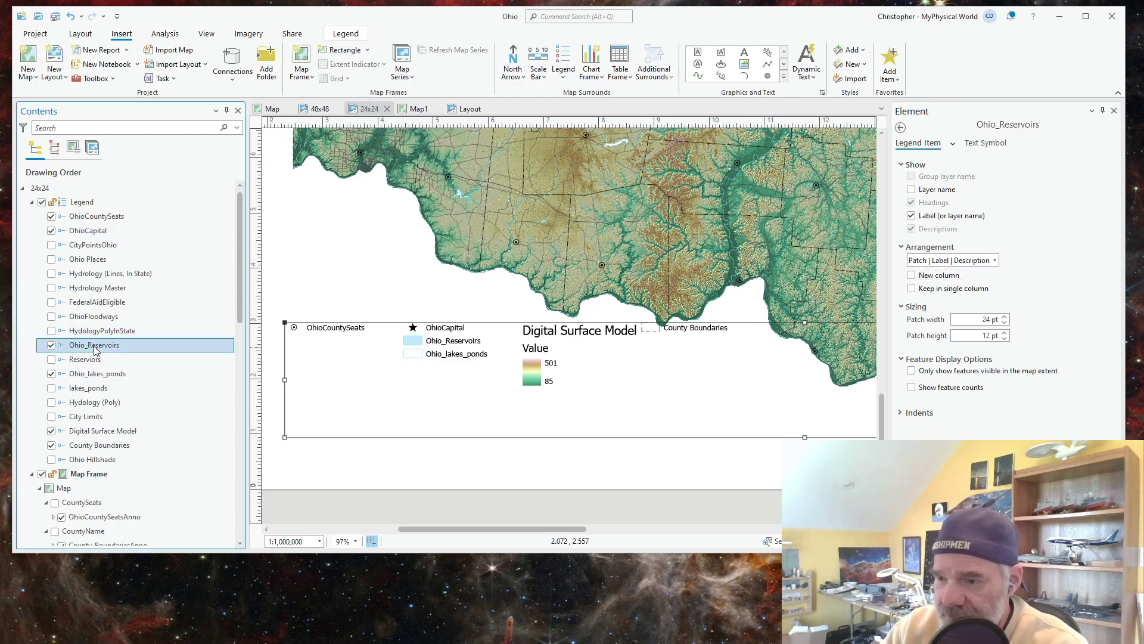
click(912, 276)
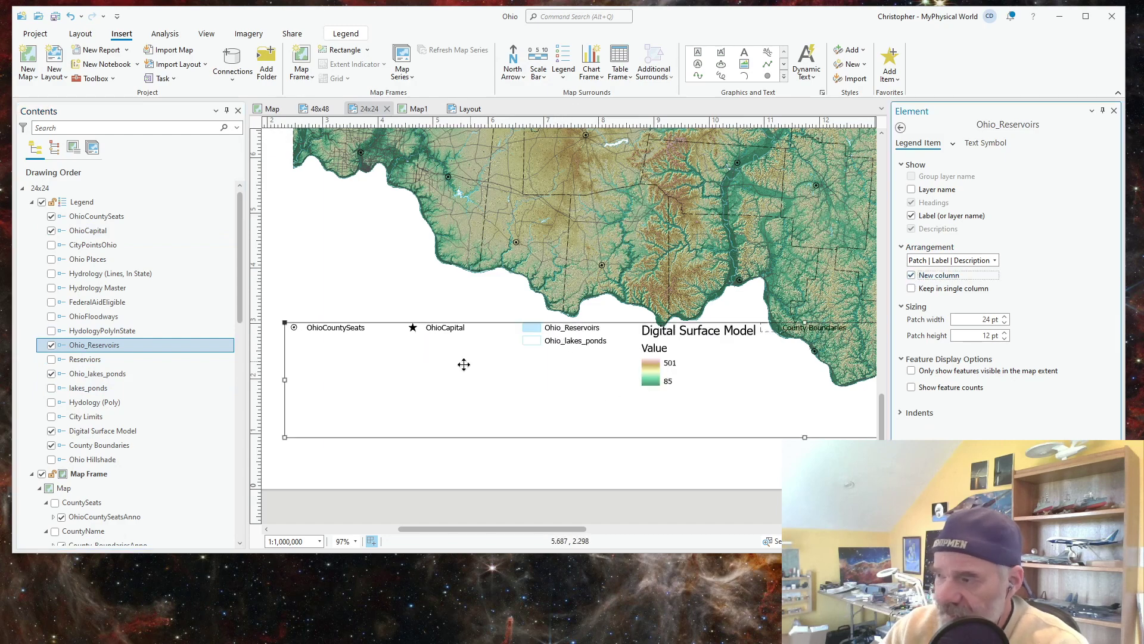
click(66, 375)
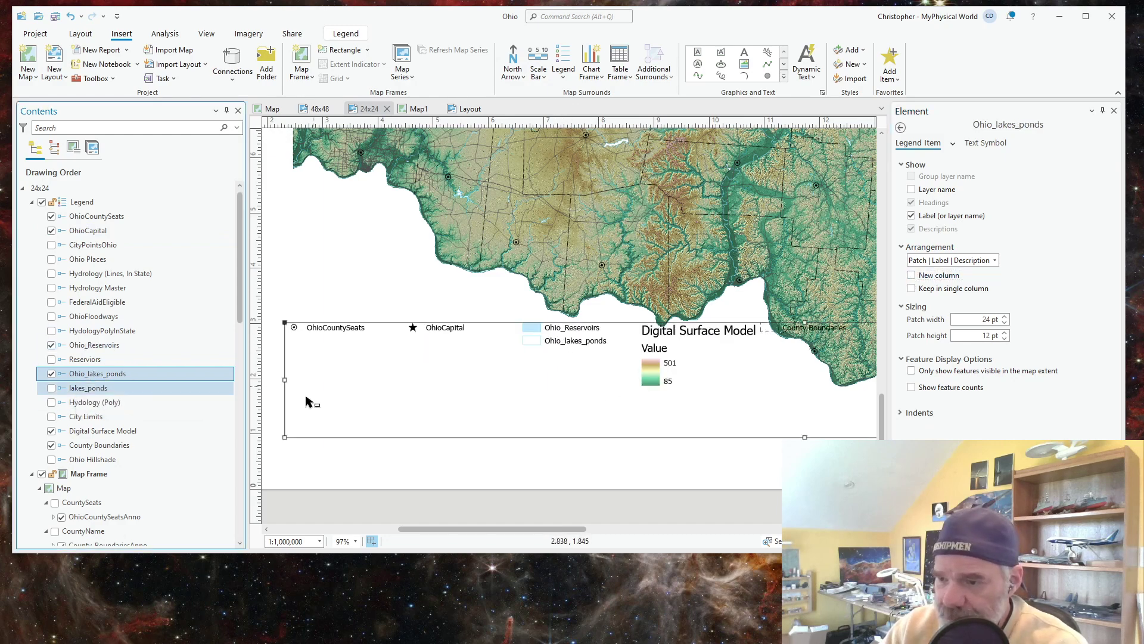
click(911, 275)
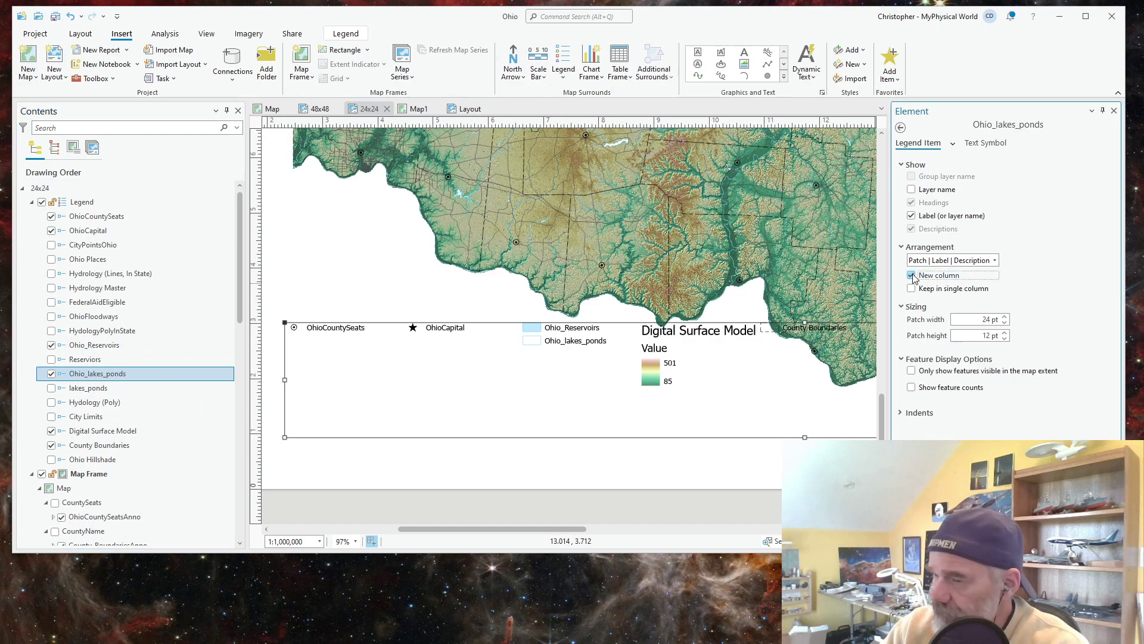
click(84, 432)
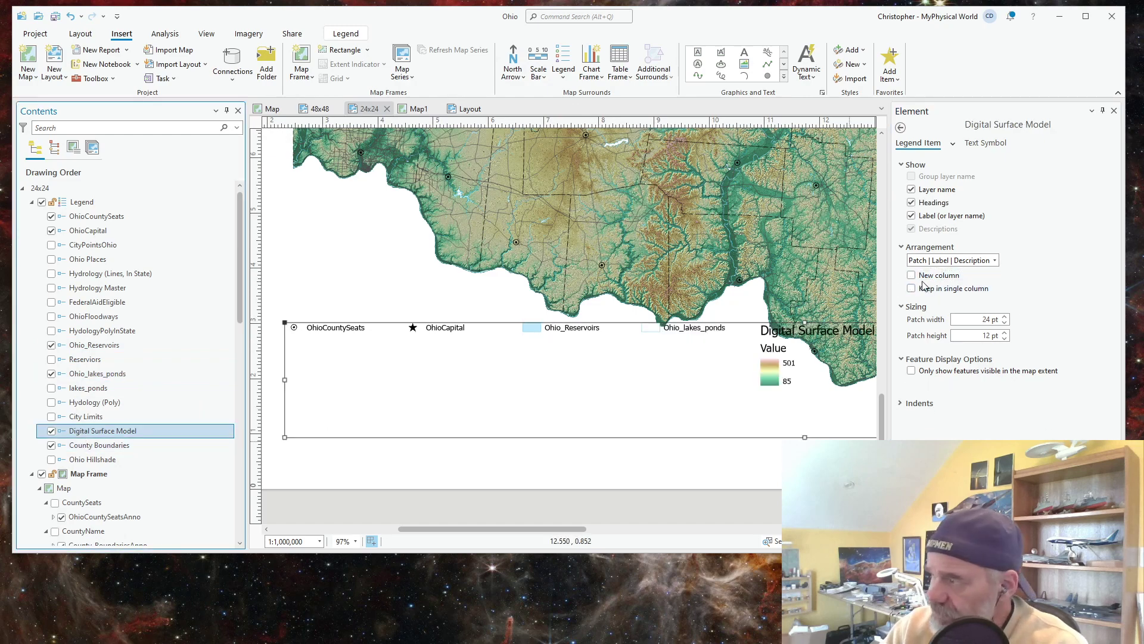
click(911, 275)
ctrl+click(83, 451)
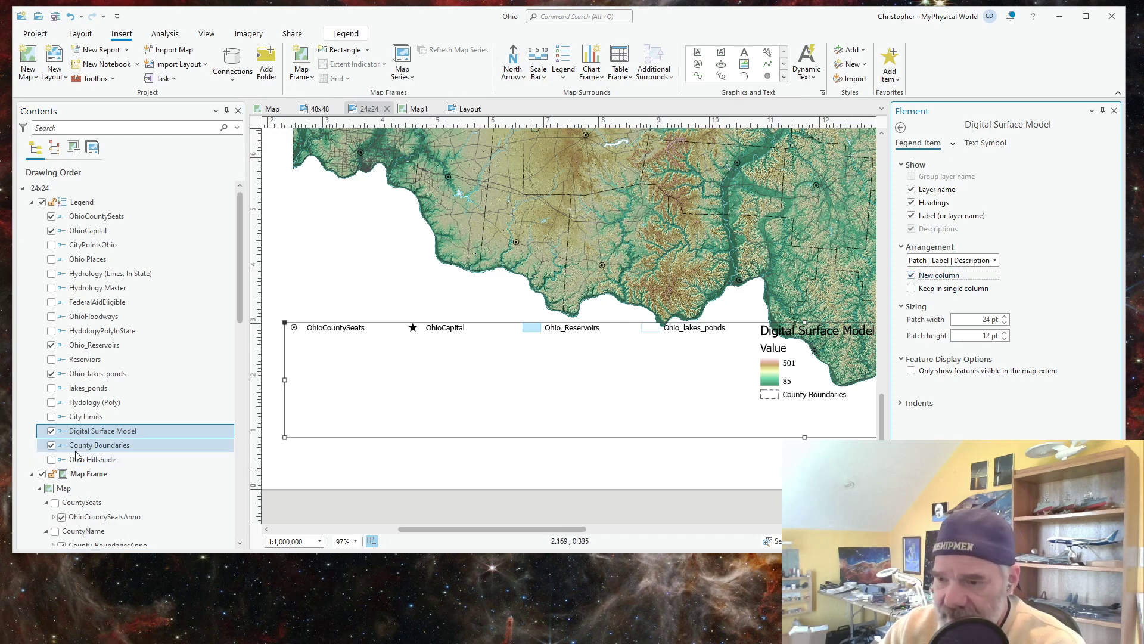
click(86, 448)
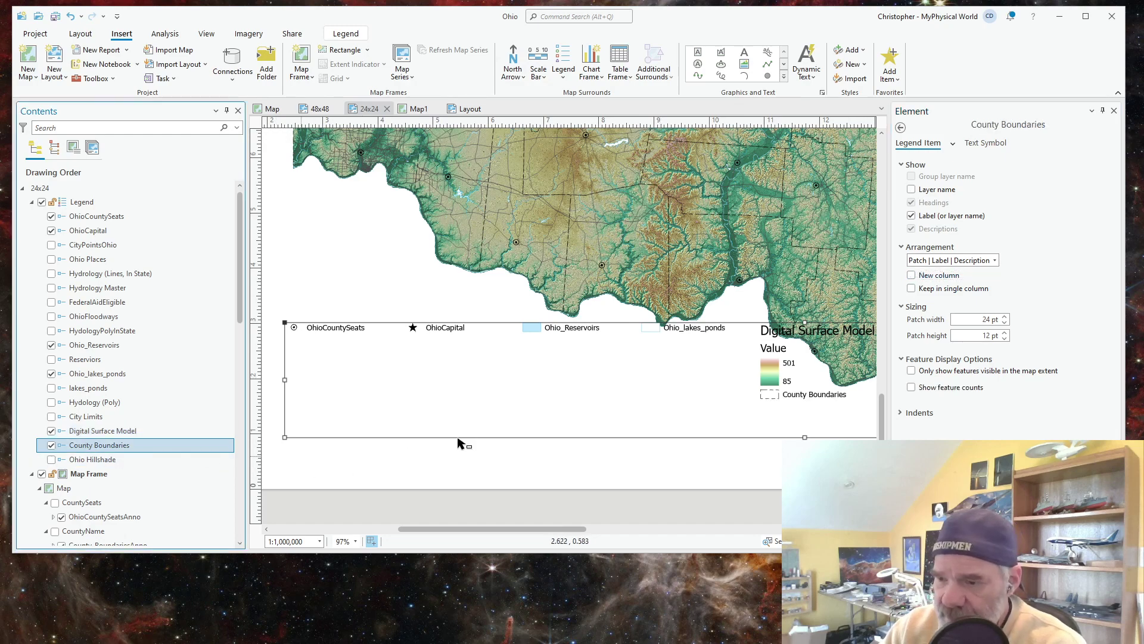
click(912, 276)
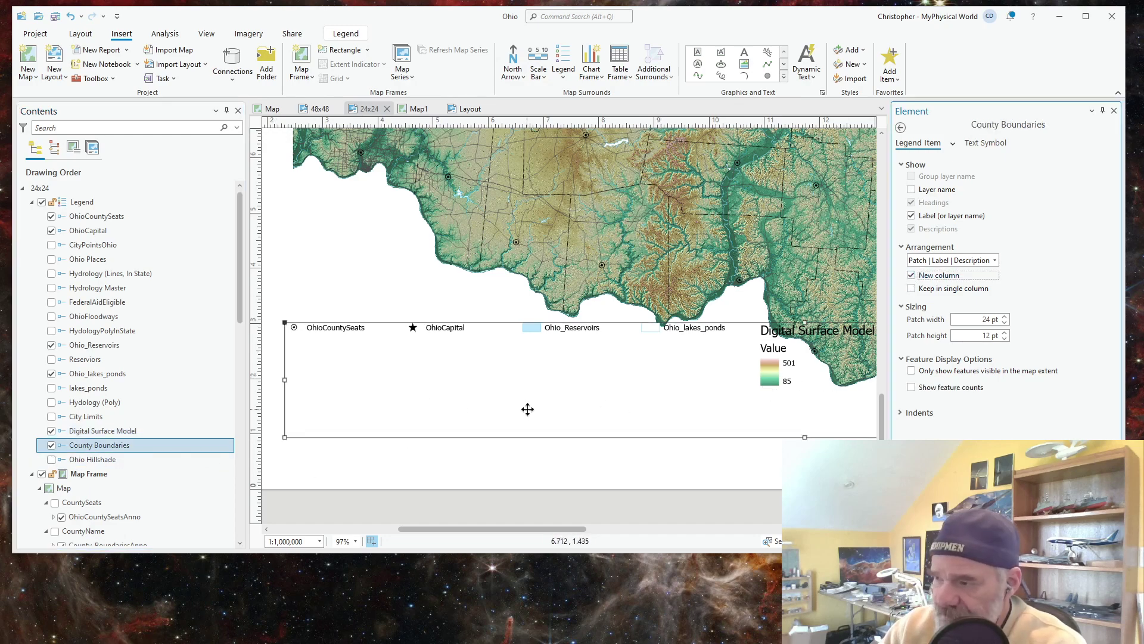
scroll(527, 409, down, 5)
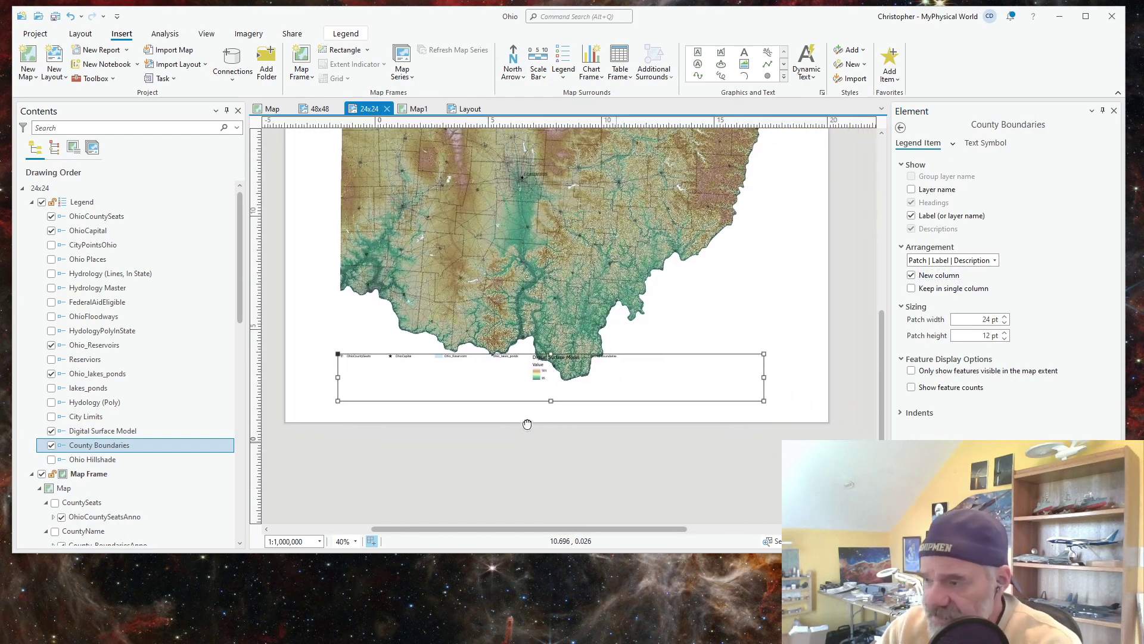
scroll(464, 401, up, 3)
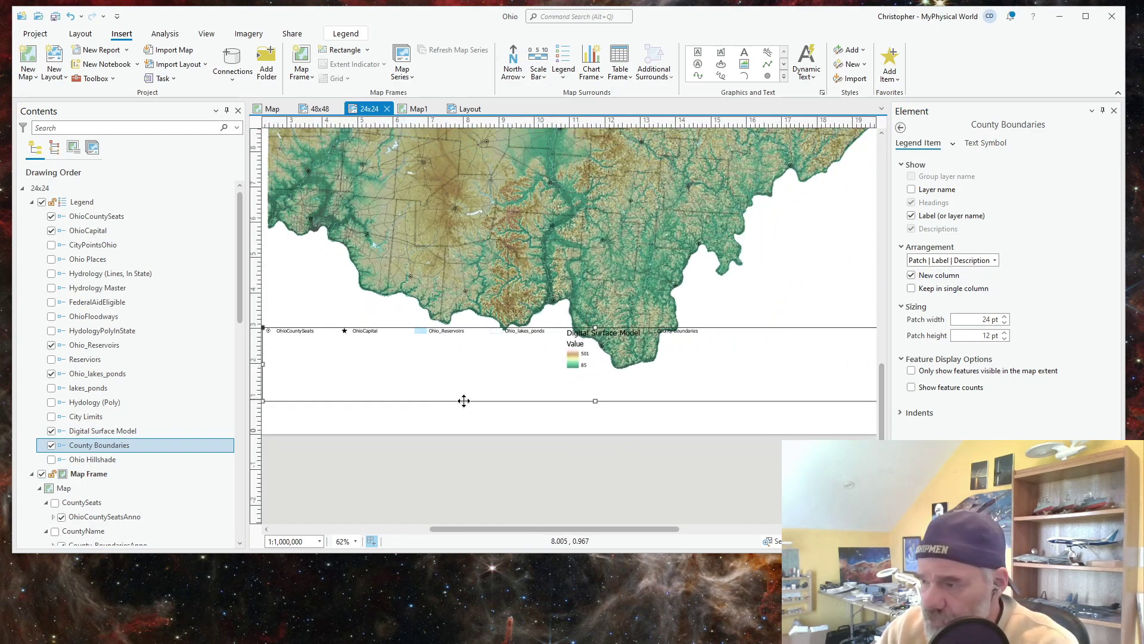
scroll(511, 409, down, 3)
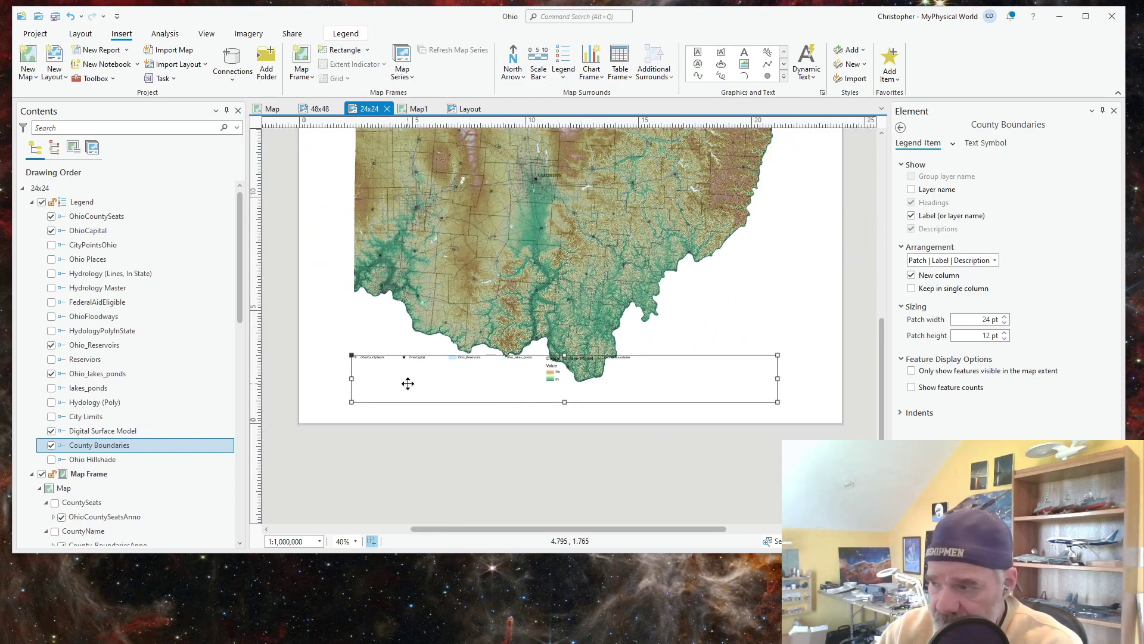
scroll(347, 364, up, 4)
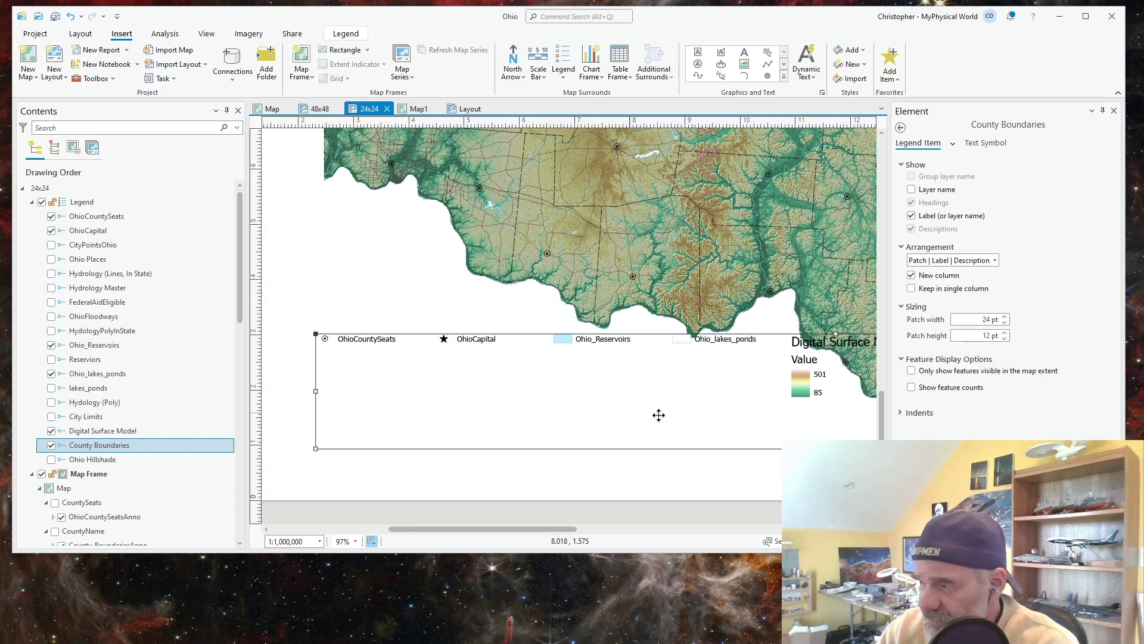
drag(659, 414, 621, 404)
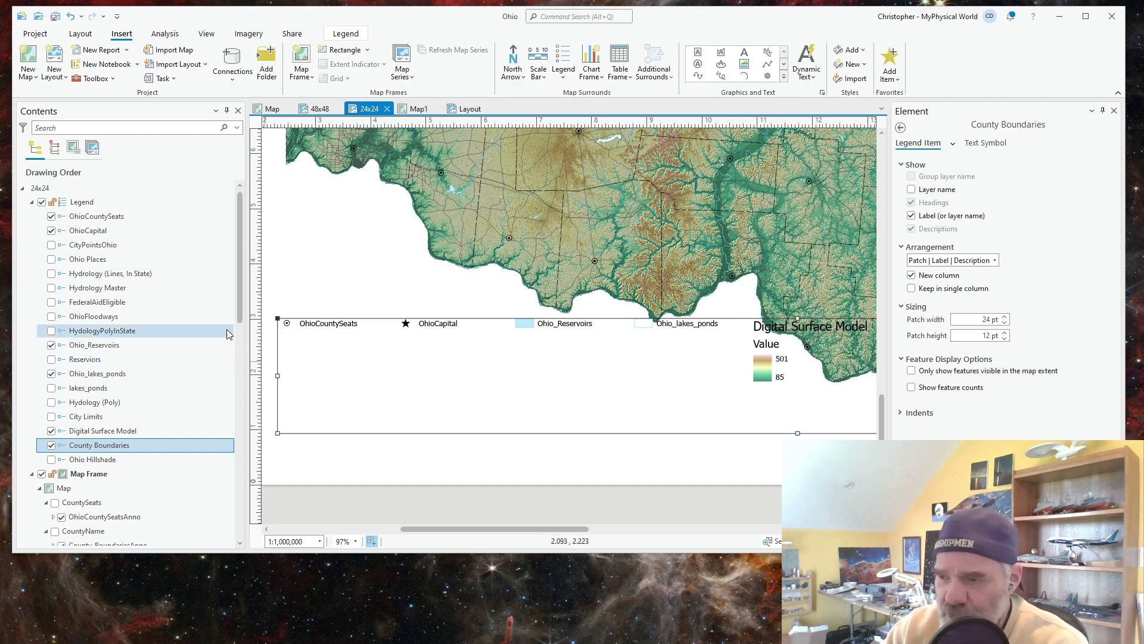
drag(240, 317, 236, 505)
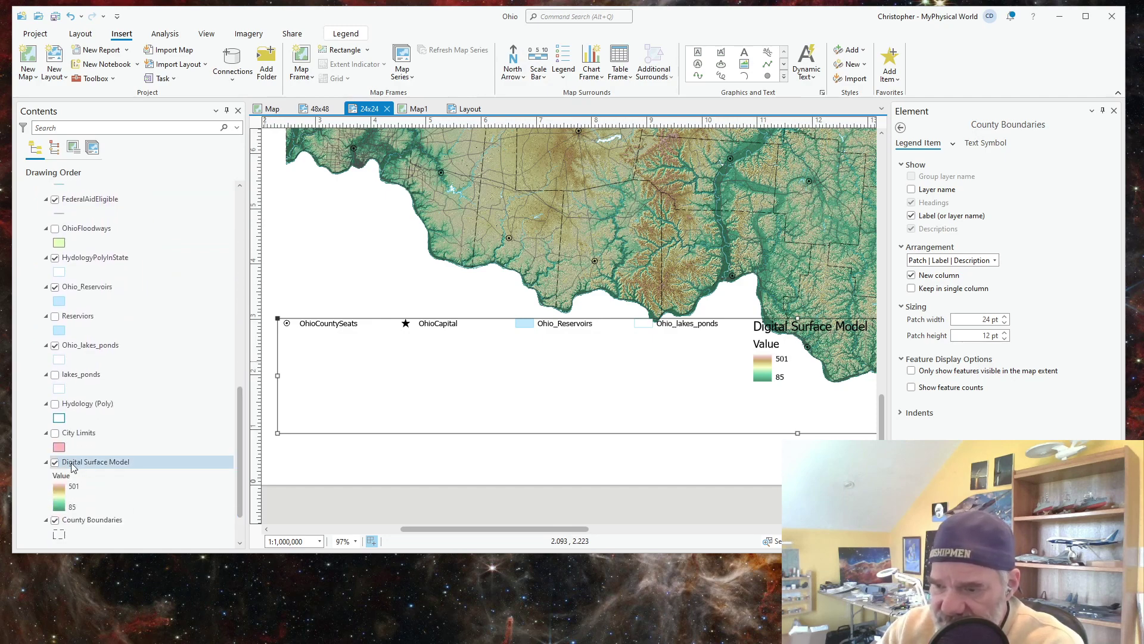
Step: Rename the Digital Surface Model's Value heading to Elevations
click(89, 463)
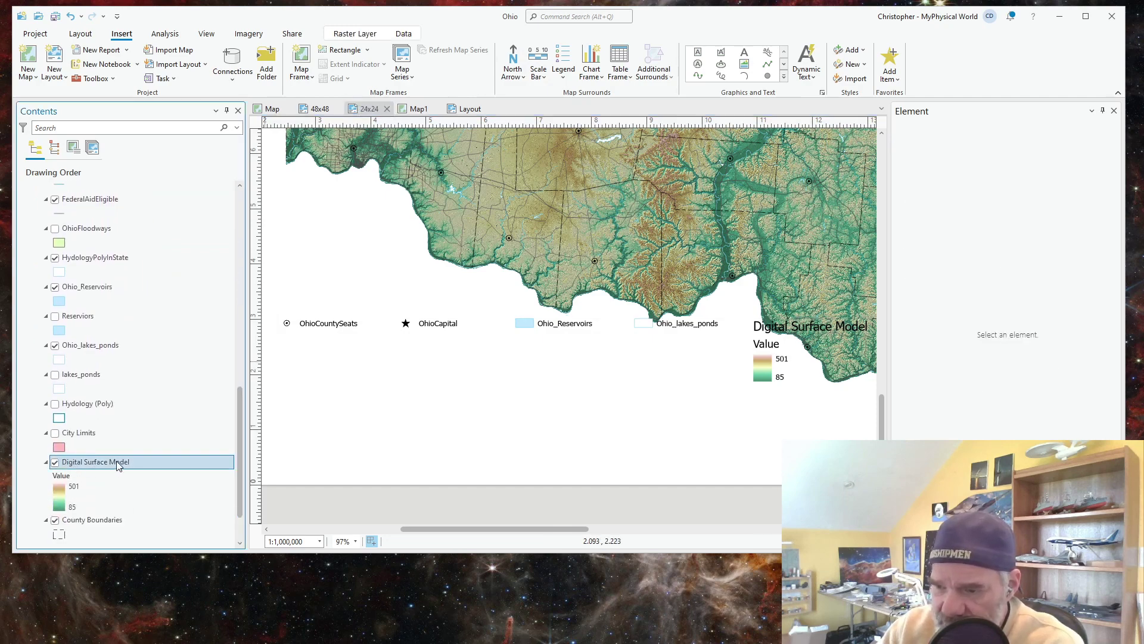
click(62, 476)
click(62, 476)
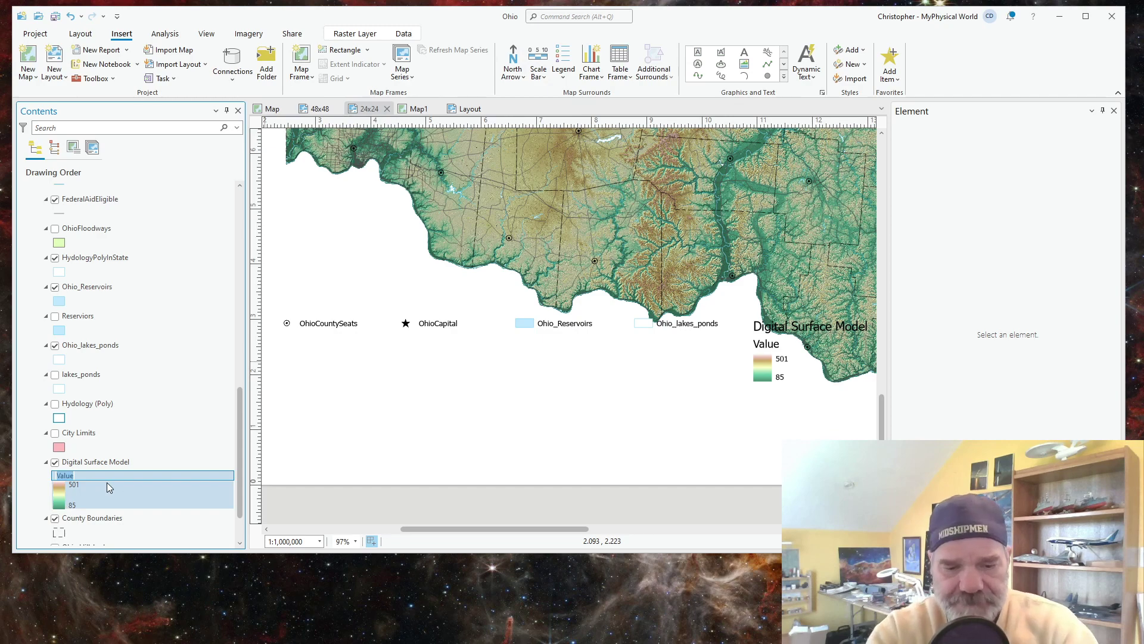
text(El)
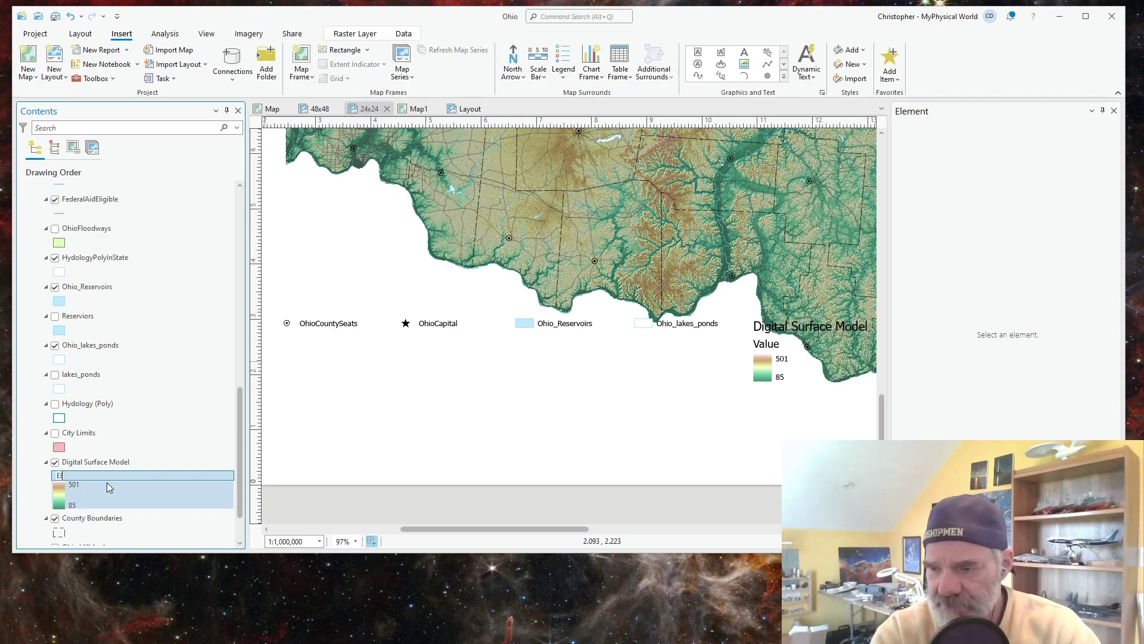
text(evations)
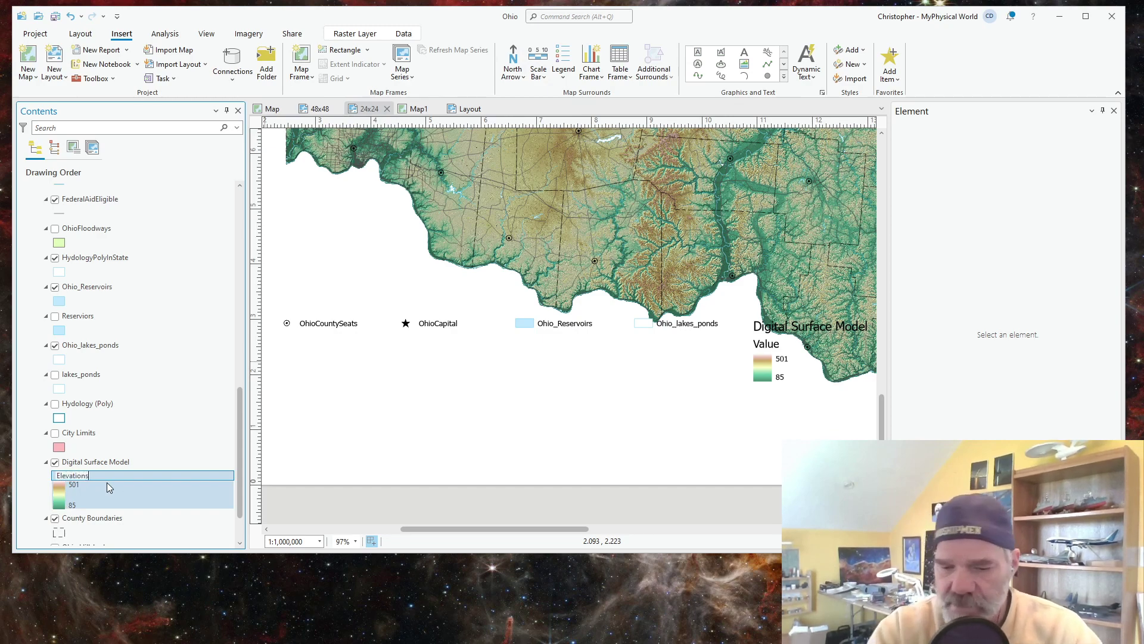
key(Return)
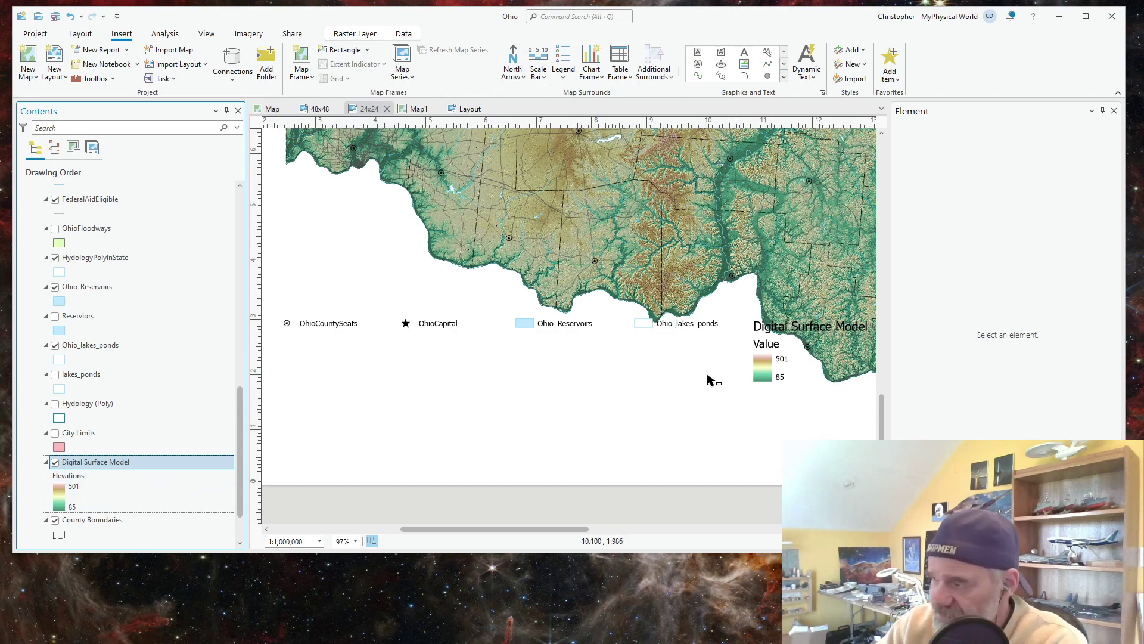
Step: Nudge the legend frame's height and open the Digital Surface Model legend item's settings
click(719, 410)
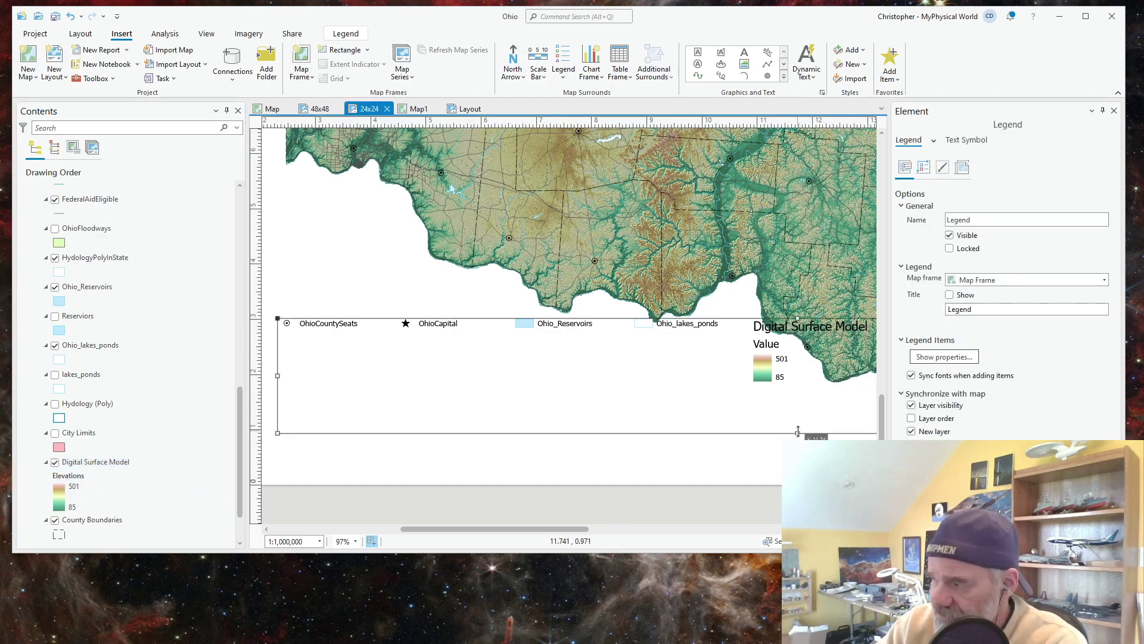
drag(798, 430, 799, 433)
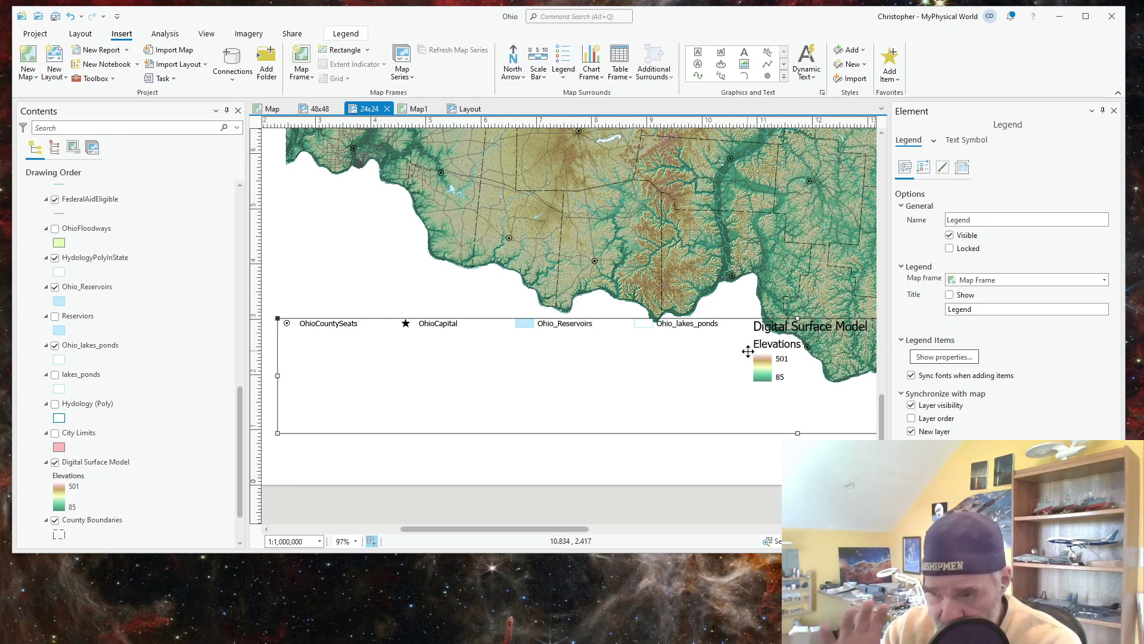
scroll(244, 387, up, 2)
drag(243, 387, 234, 240)
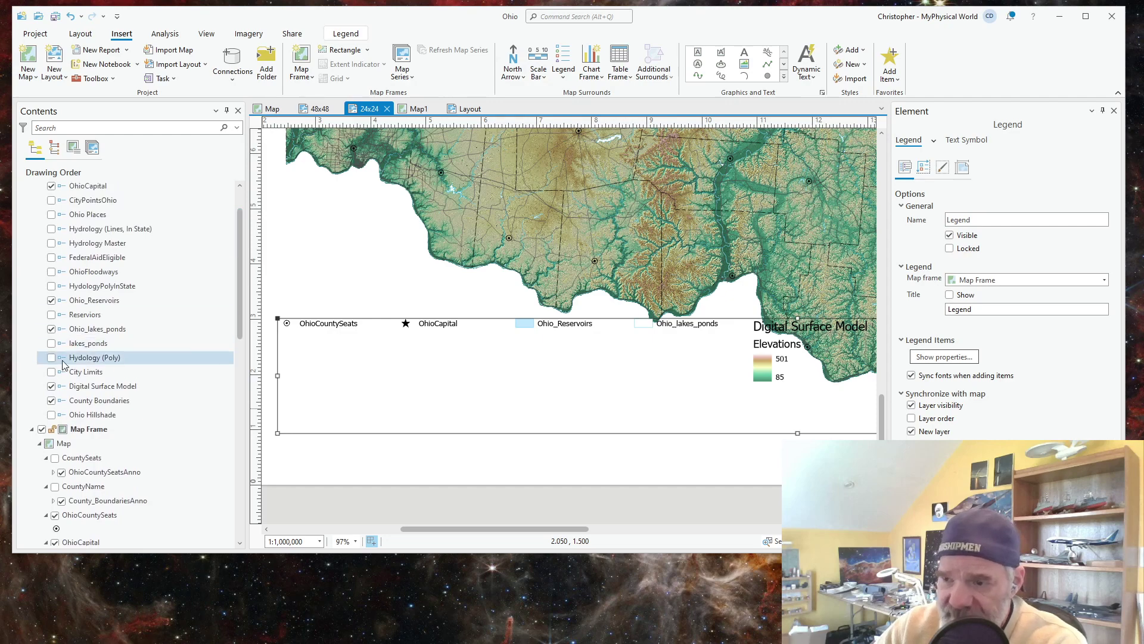
click(99, 387)
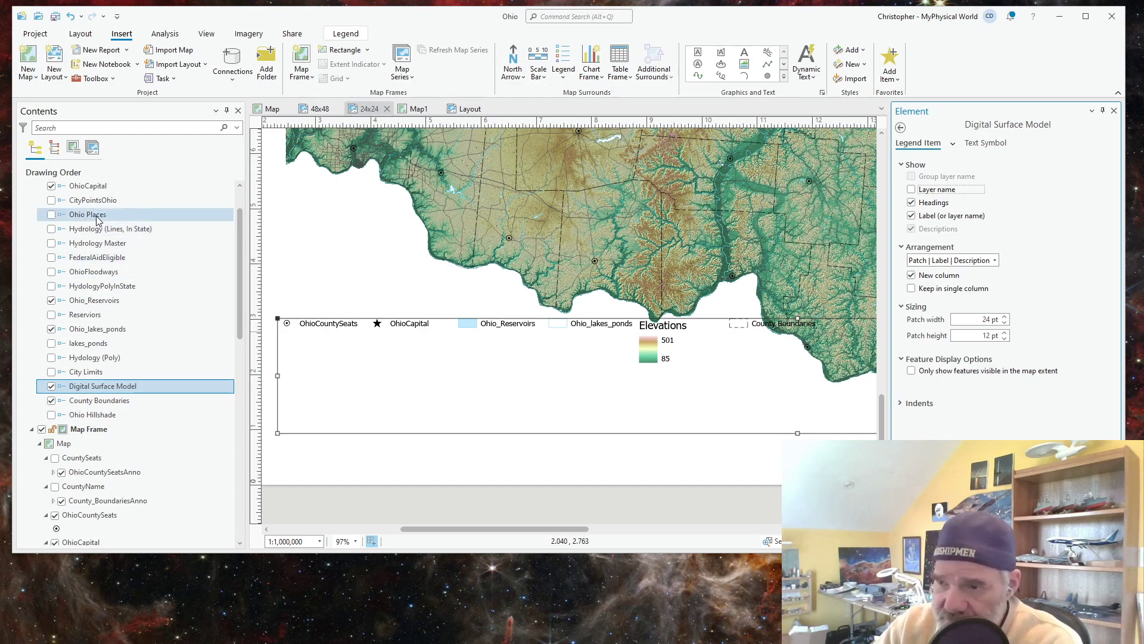
Step: Rename OhioCountySeats to Ohio County Seats and OhioCapital to Ohio Capital
drag(241, 337, 243, 446)
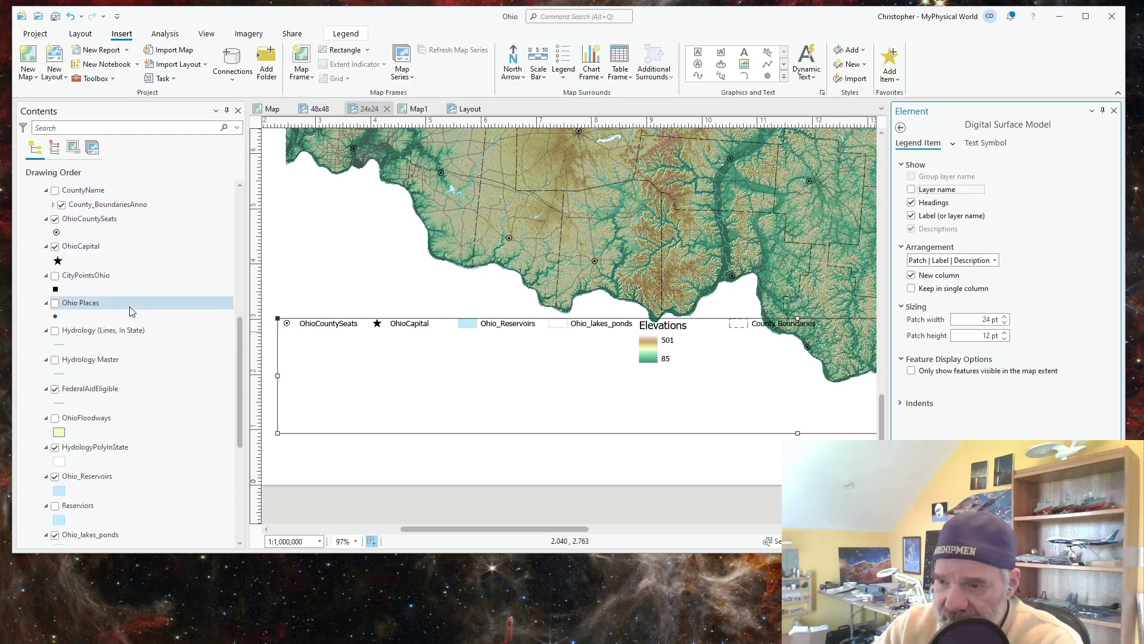
click(82, 224)
click(80, 221)
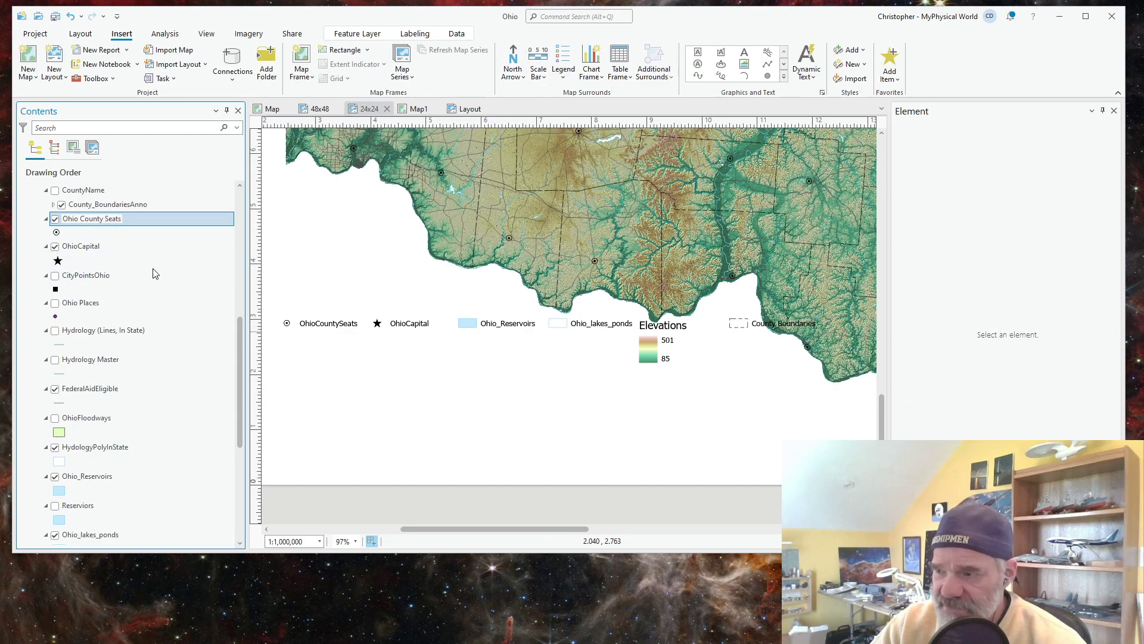
key(Return)
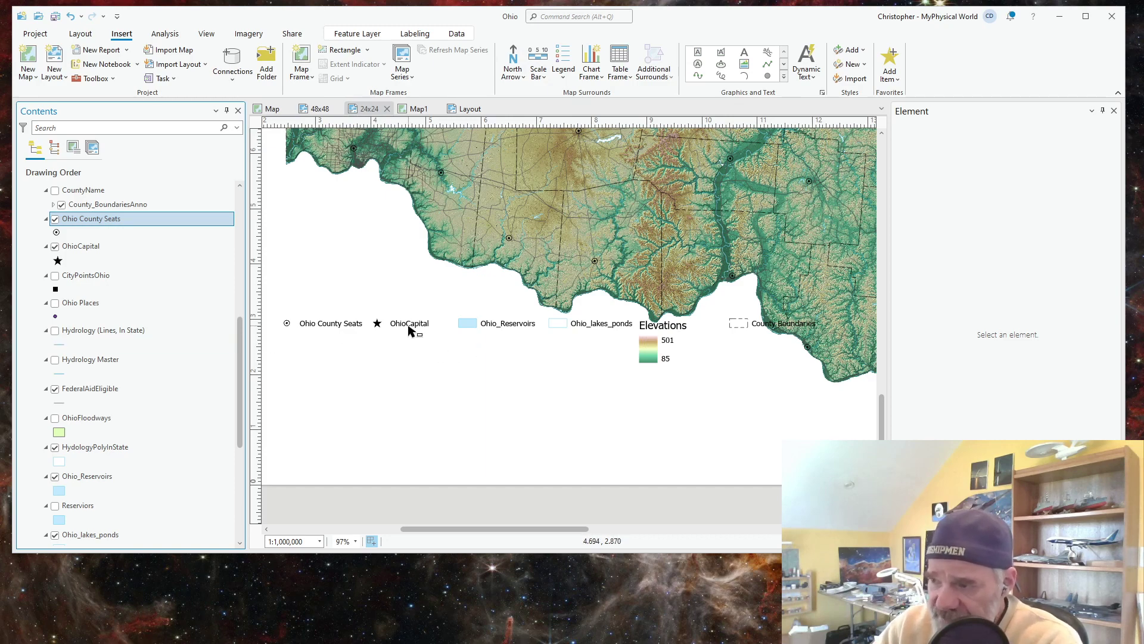
click(78, 250)
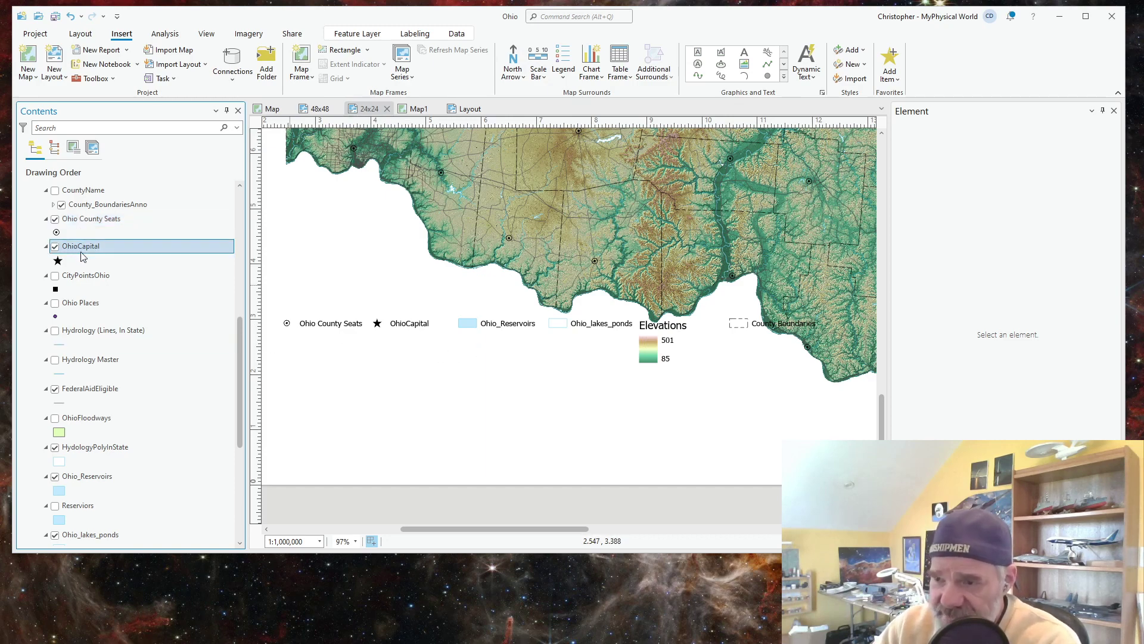
click(83, 255)
click(80, 247)
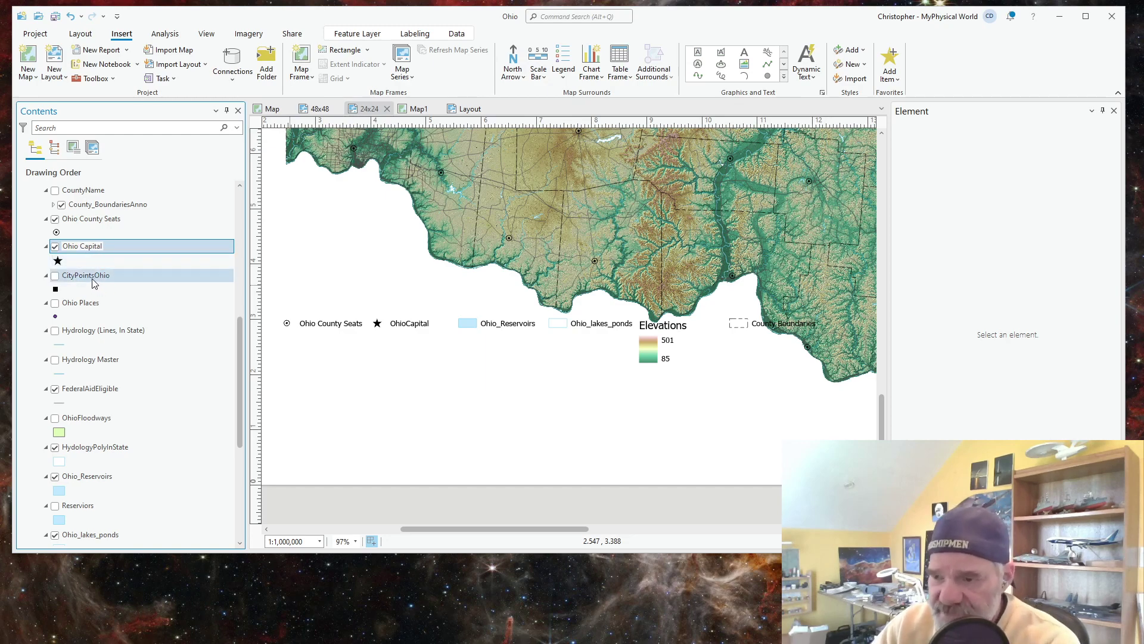
key(Return)
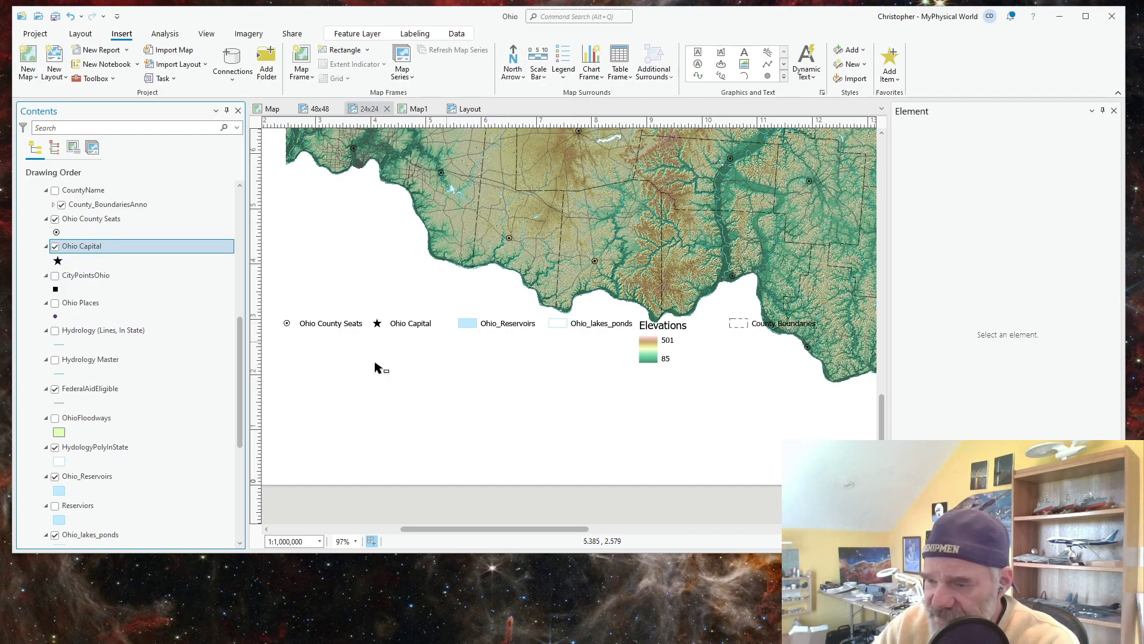
Step: Rename the Ohio_Reservoirs layer to Reservoirs
click(86, 480)
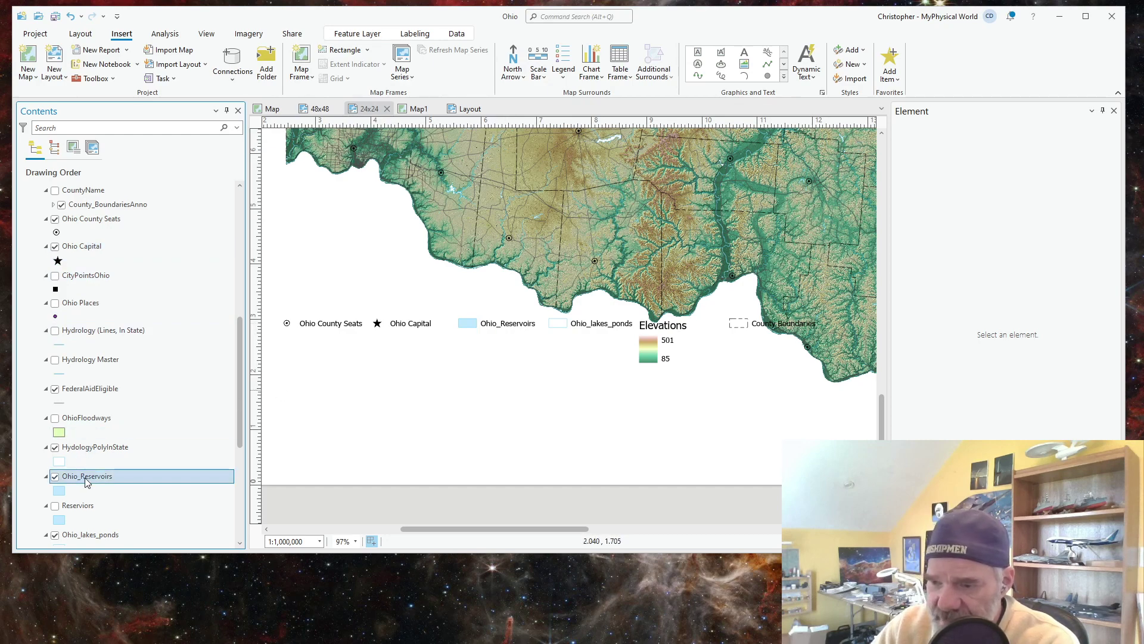
click(87, 480)
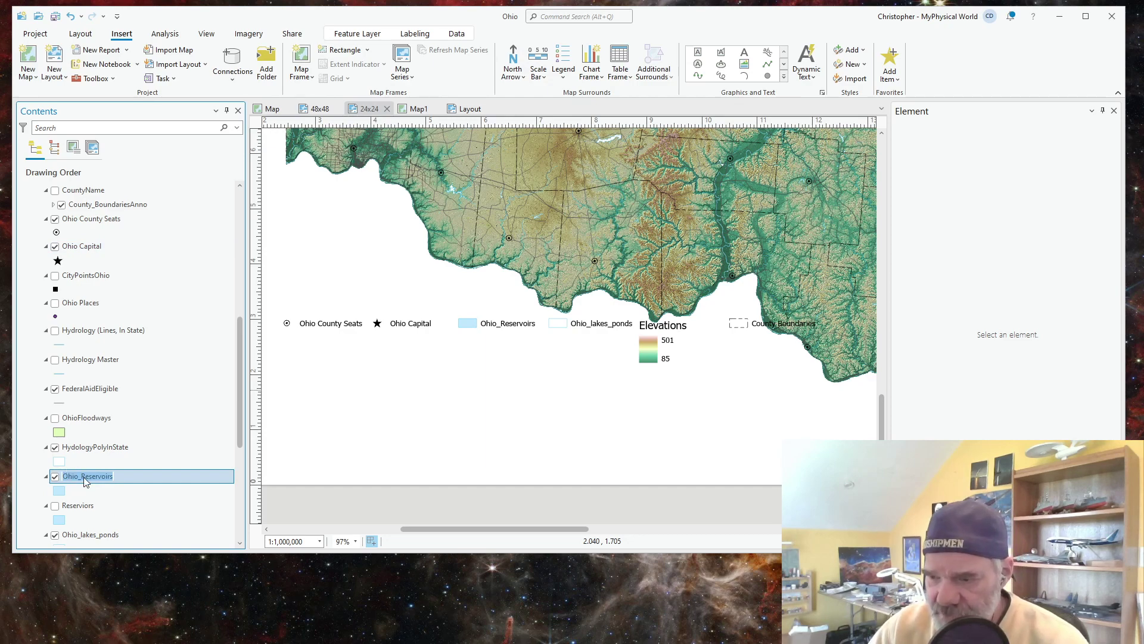
click(83, 478)
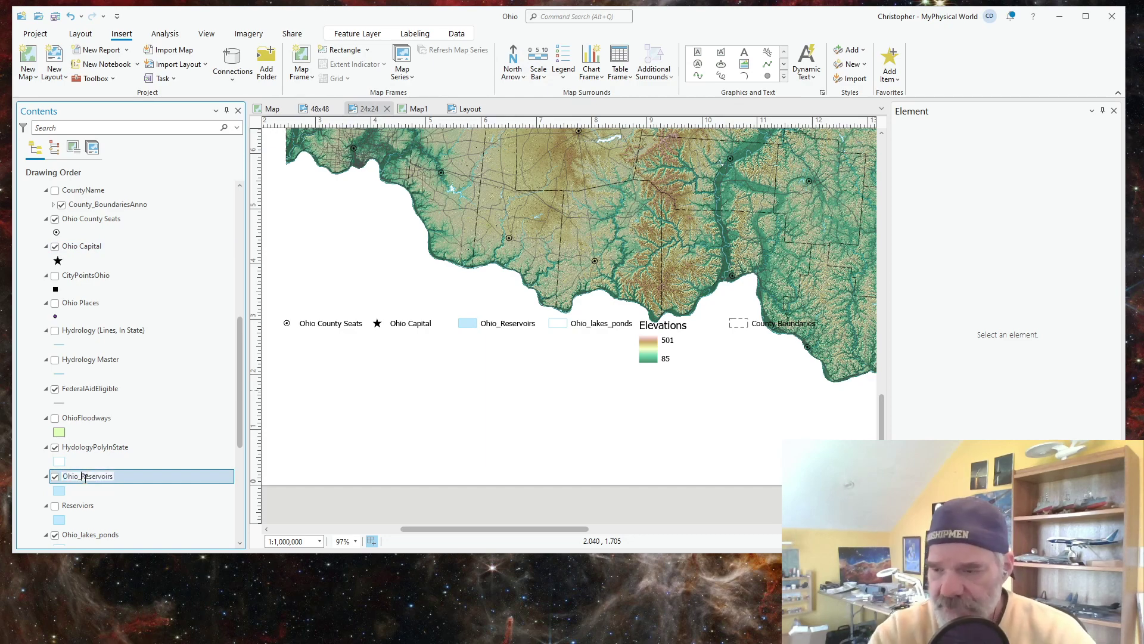
key(BackSpace)
key(BackSpace)
key(BackSpace)
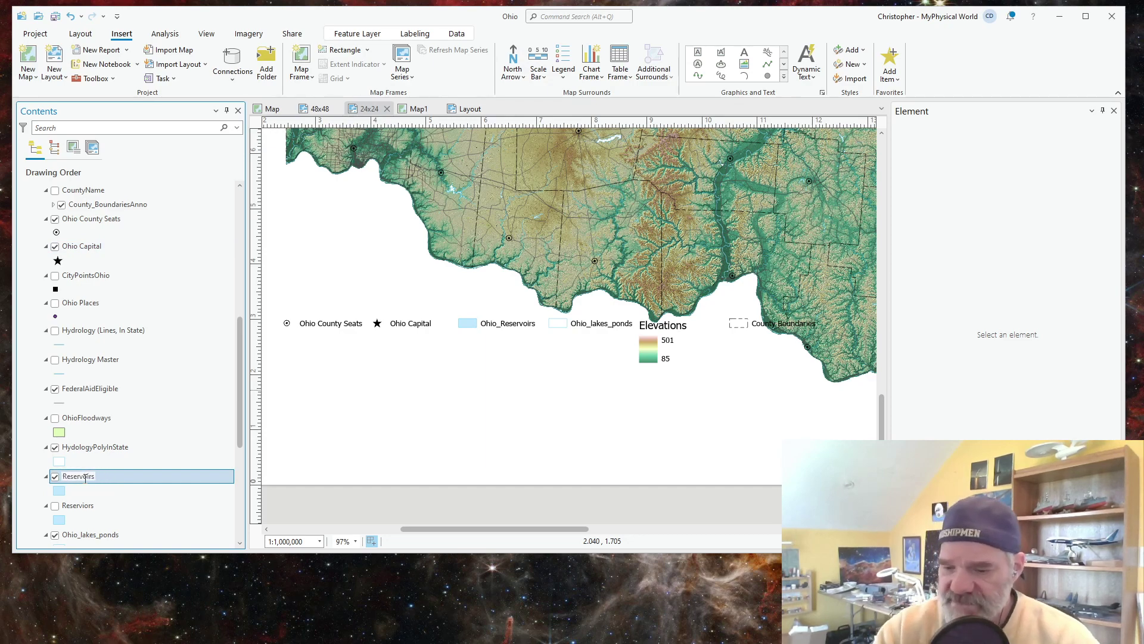
key(Return)
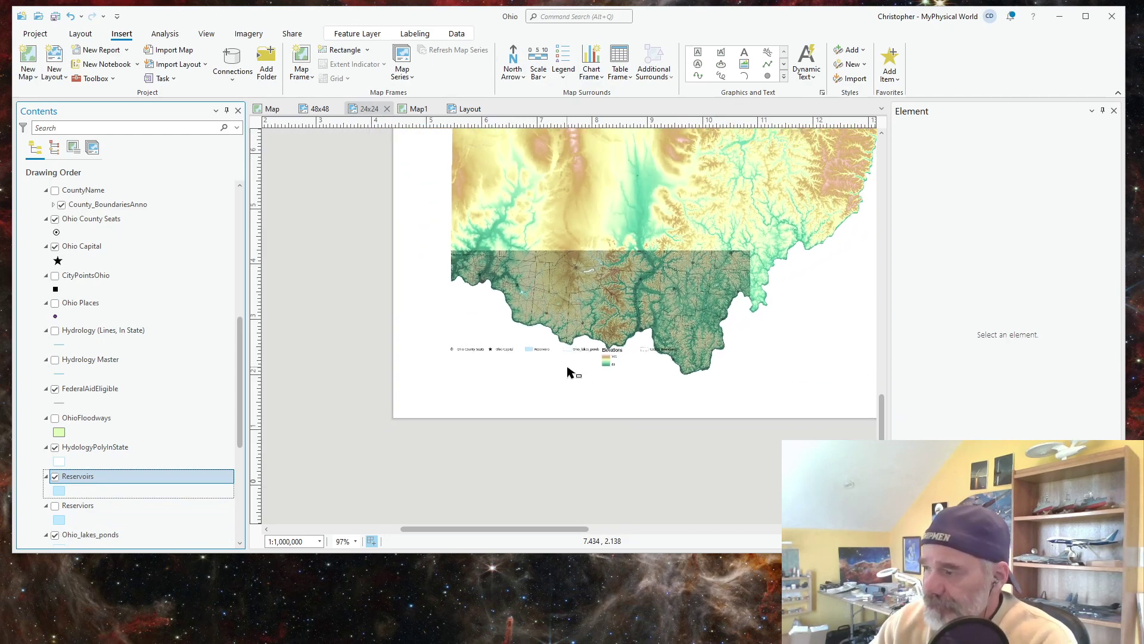
Step: Select the legend and adjust its frame width with the side handle
scroll(568, 370, down, 2)
click(537, 350)
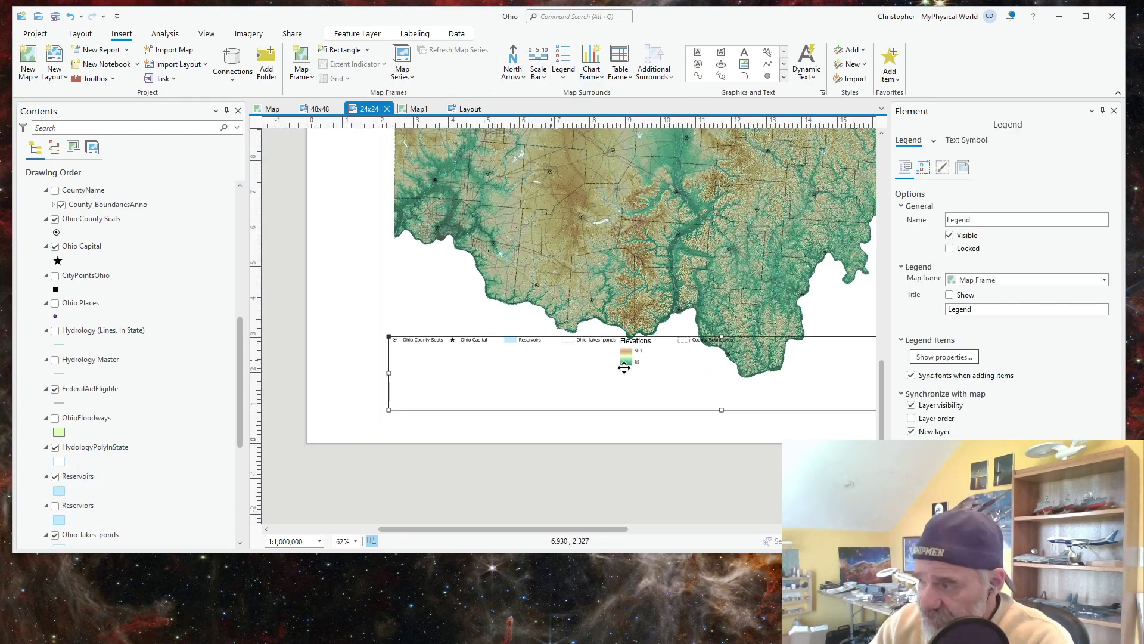
scroll(667, 381, down, 1)
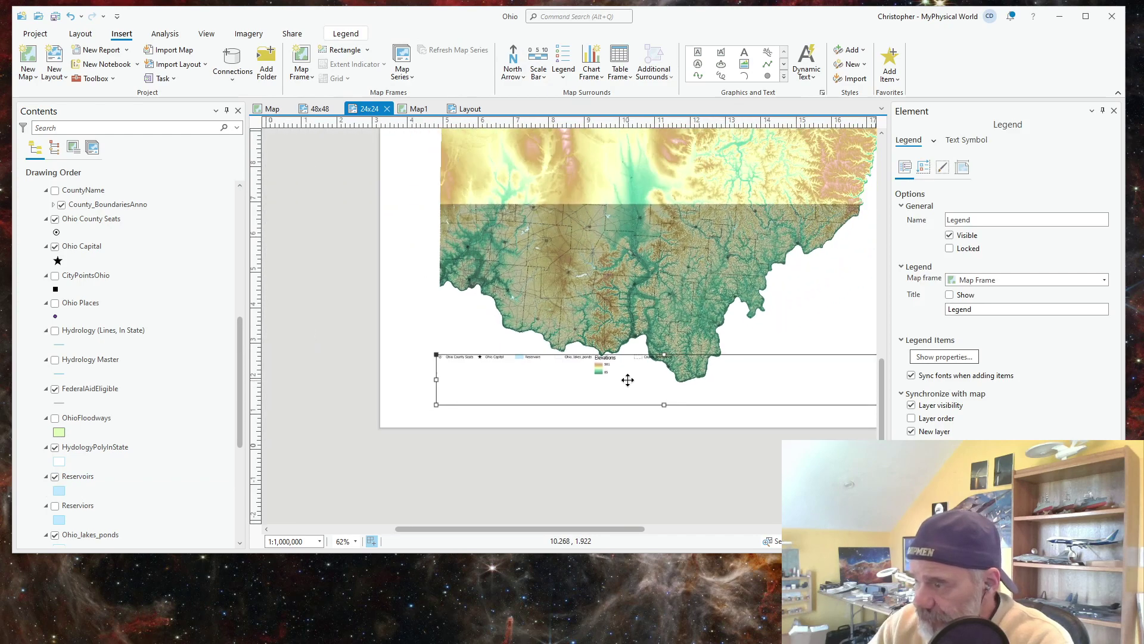
scroll(627, 379, down, 3)
drag(786, 380, 653, 380)
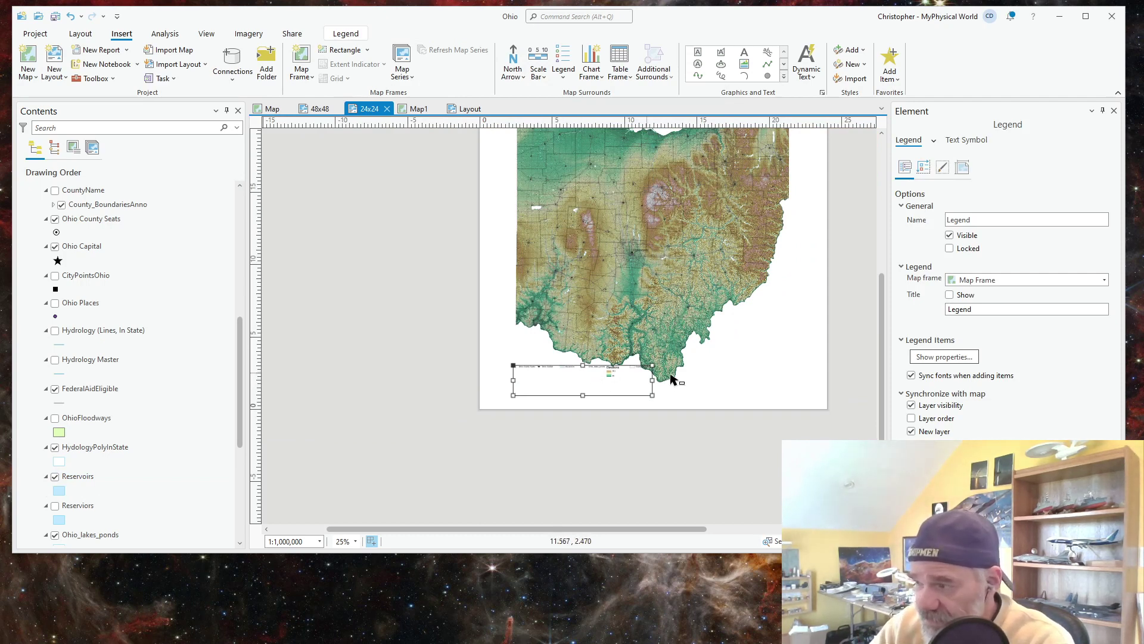
drag(653, 379, 707, 380)
scroll(636, 385, up, 4)
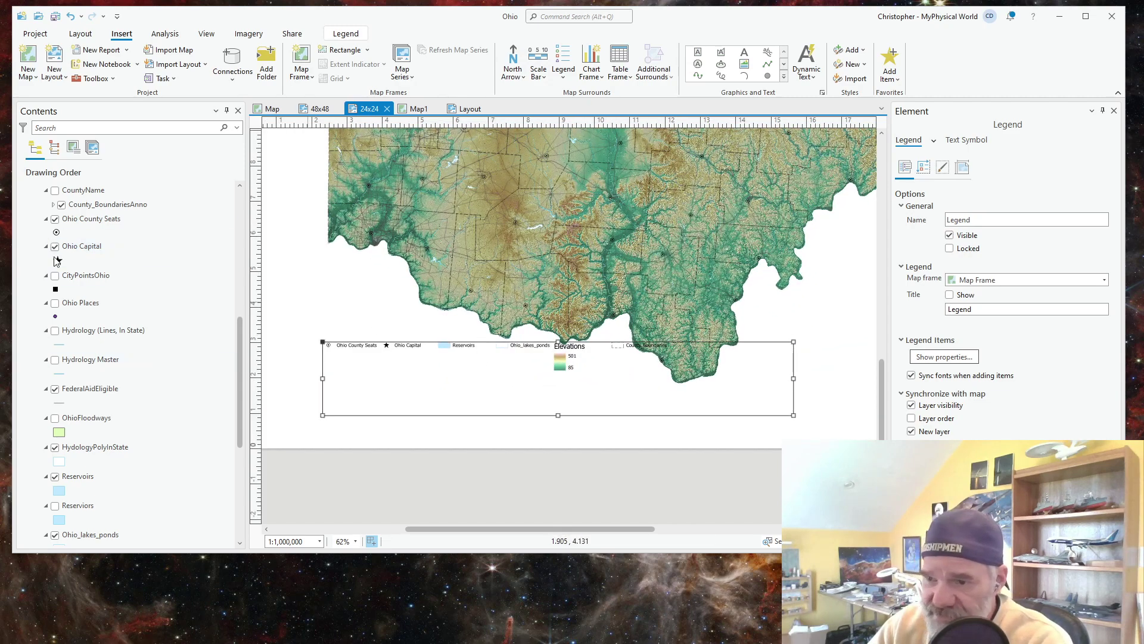
drag(241, 356, 241, 230)
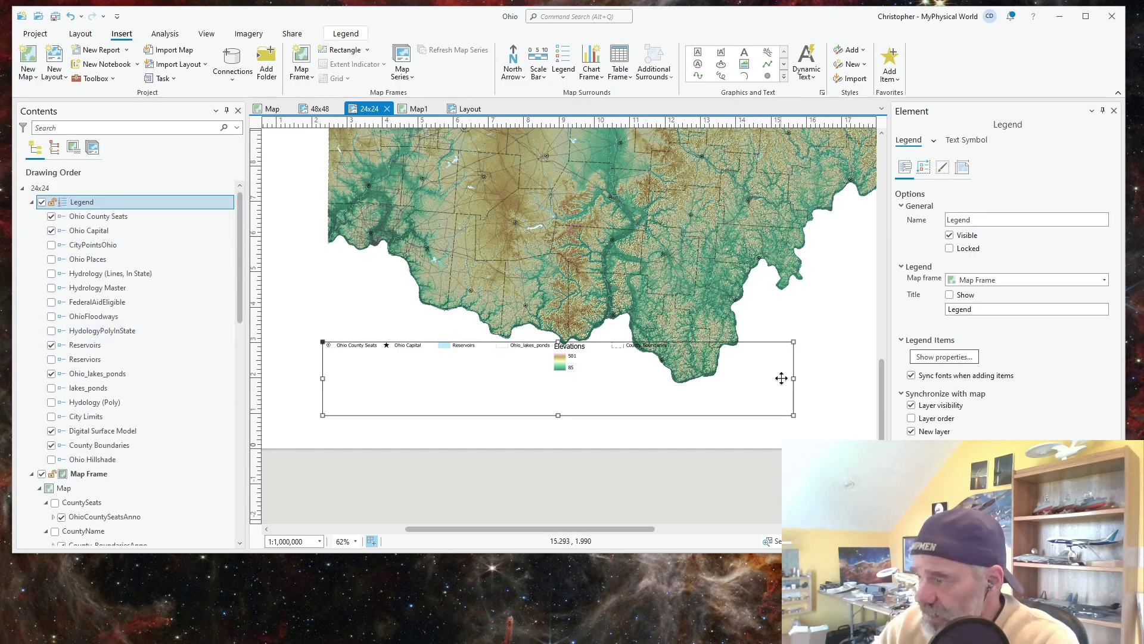
Step: Narrow the legend frame, show Reservoirs in the legend again, and shorten it from the bottom
drag(793, 378, 708, 396)
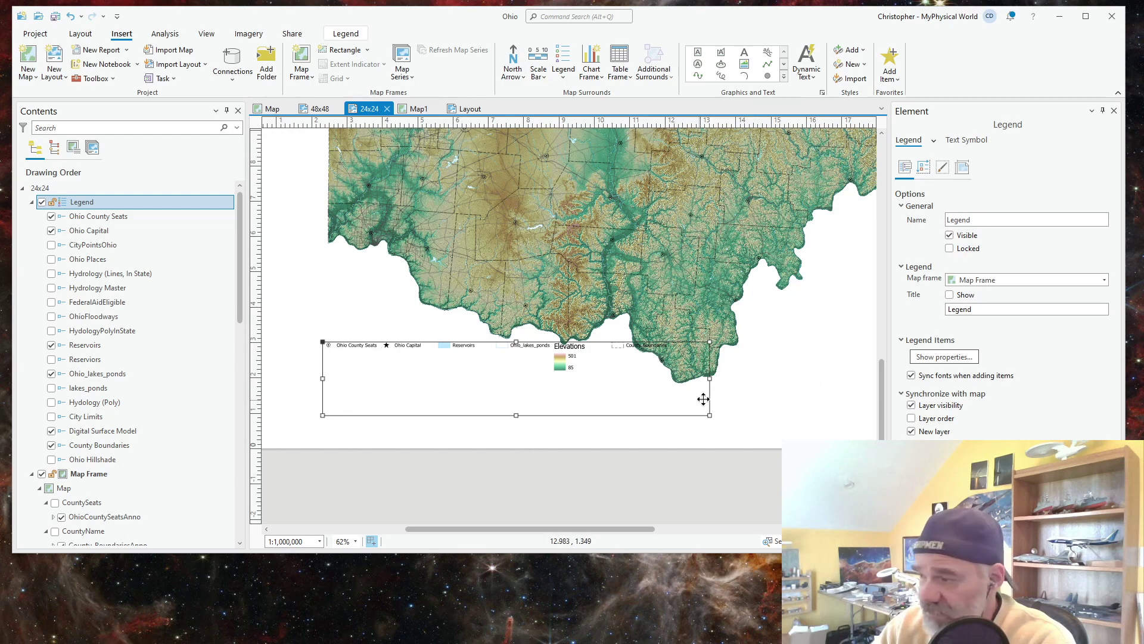
drag(709, 379, 608, 378)
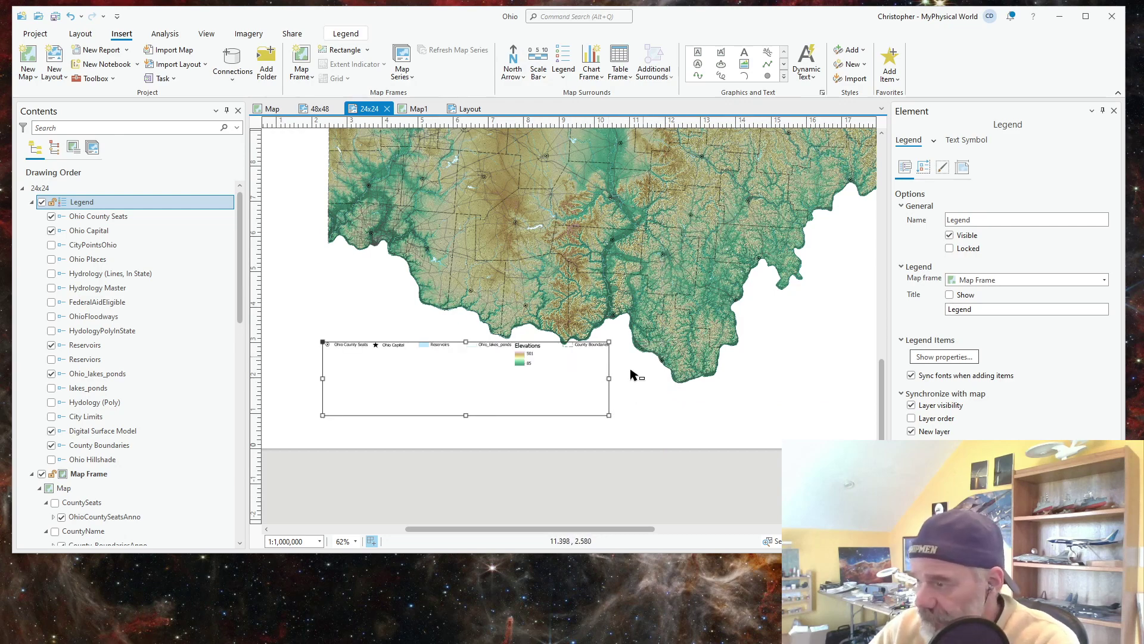
drag(608, 378, 677, 379)
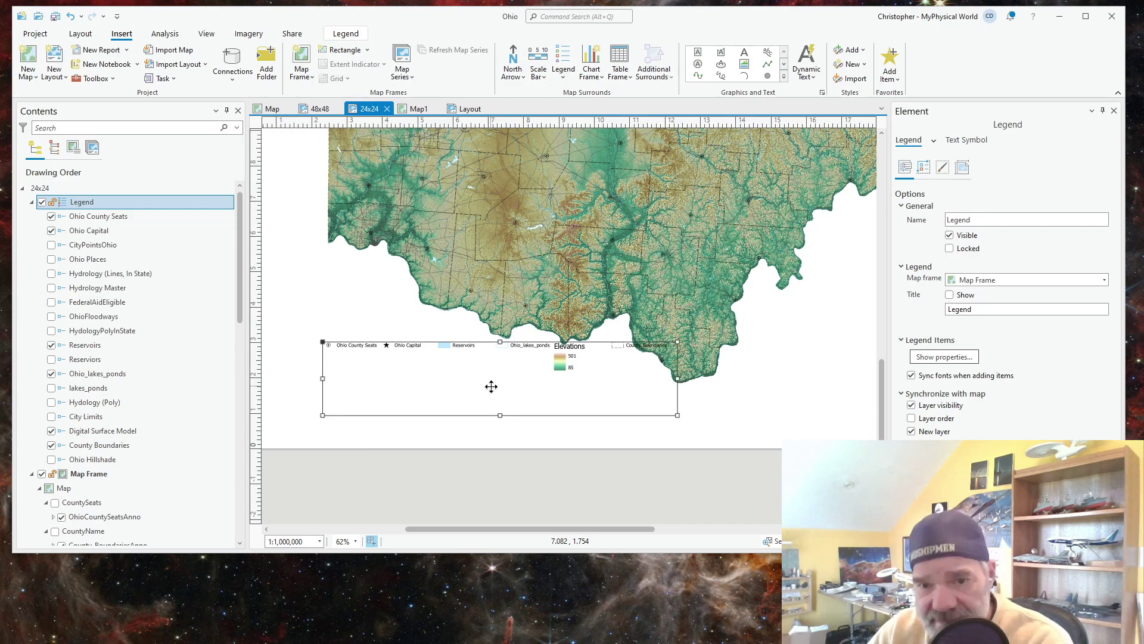
click(51, 344)
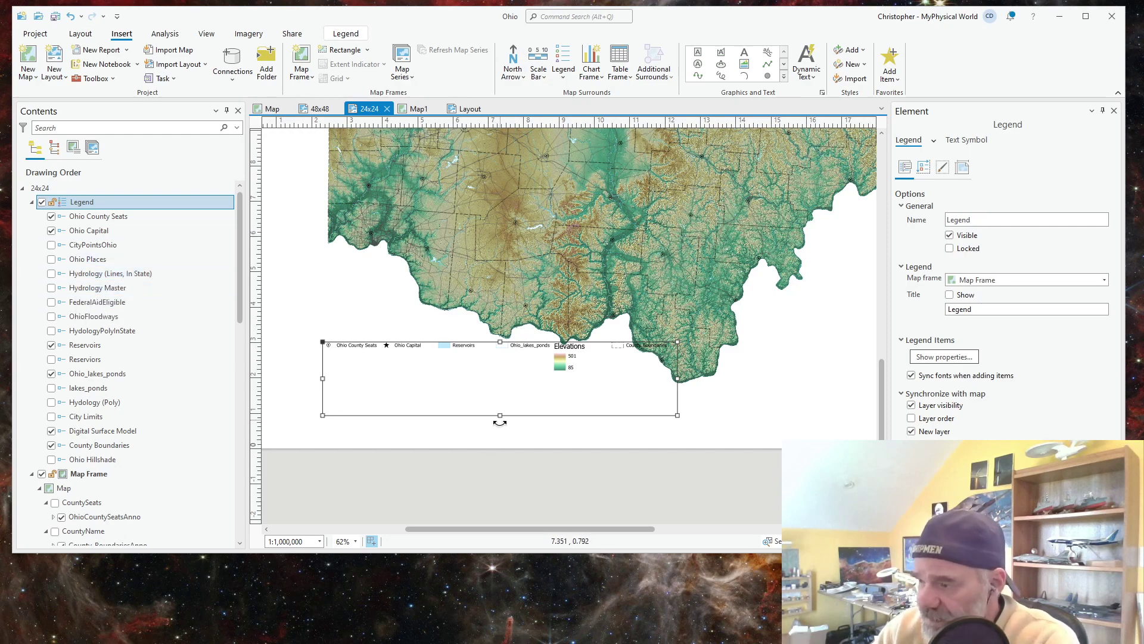
drag(500, 416, 464, 384)
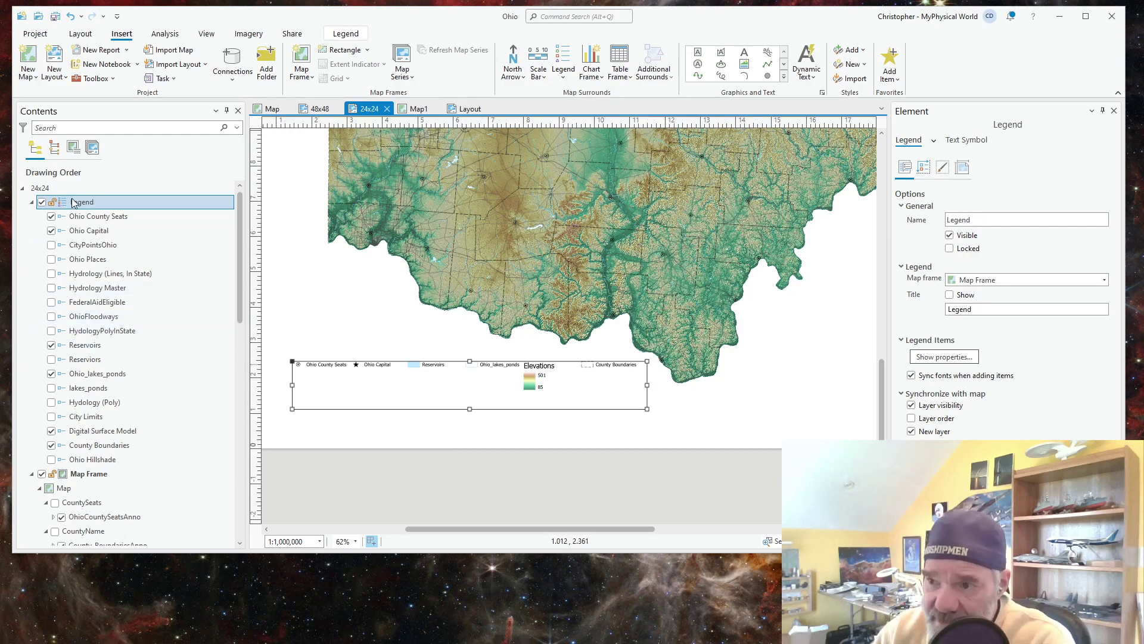
Step: Select the Ohio County Seats legend item to display its Legend Item properties
click(96, 218)
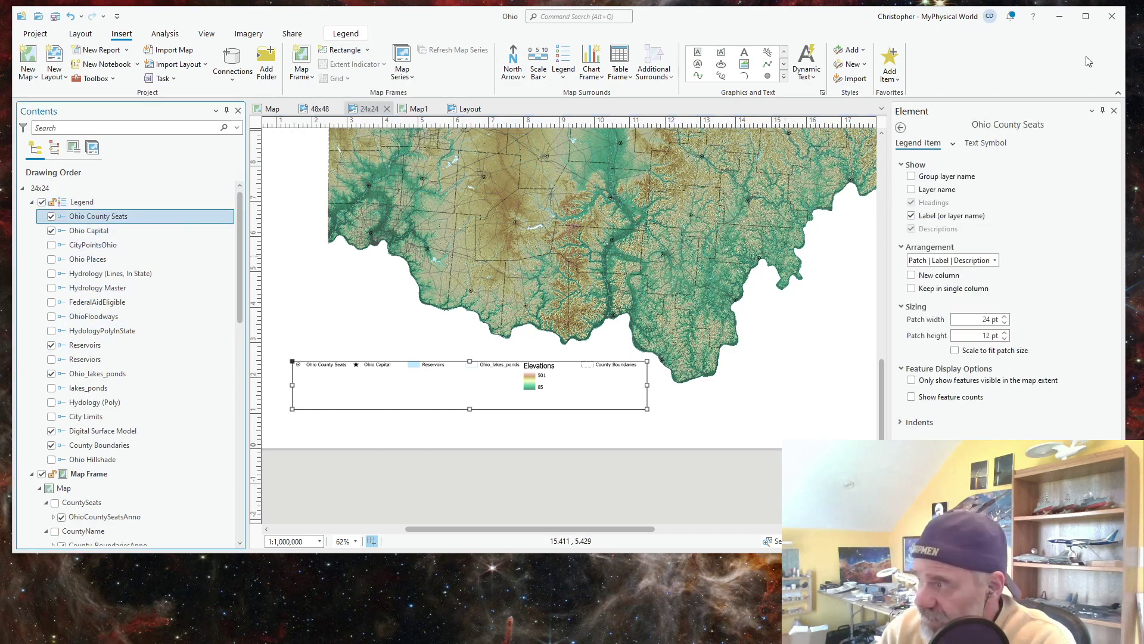